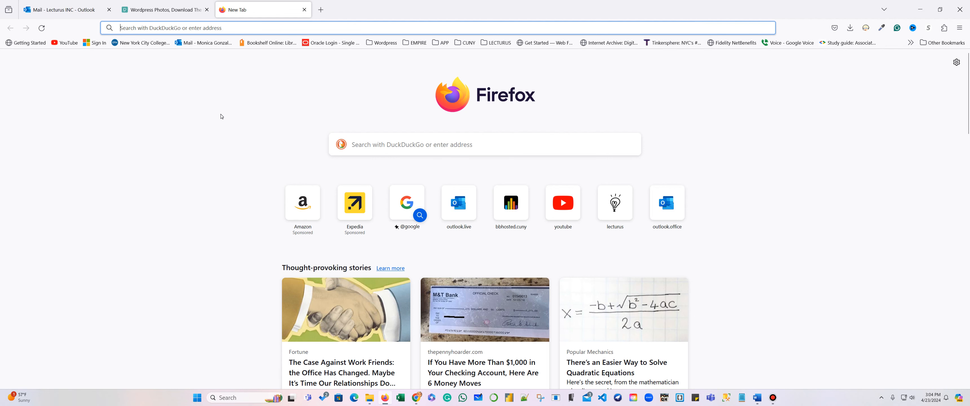
Search the web for 'google sites' and open the Google Sites sign-in result.
{"action": "type", "text": "googl"}
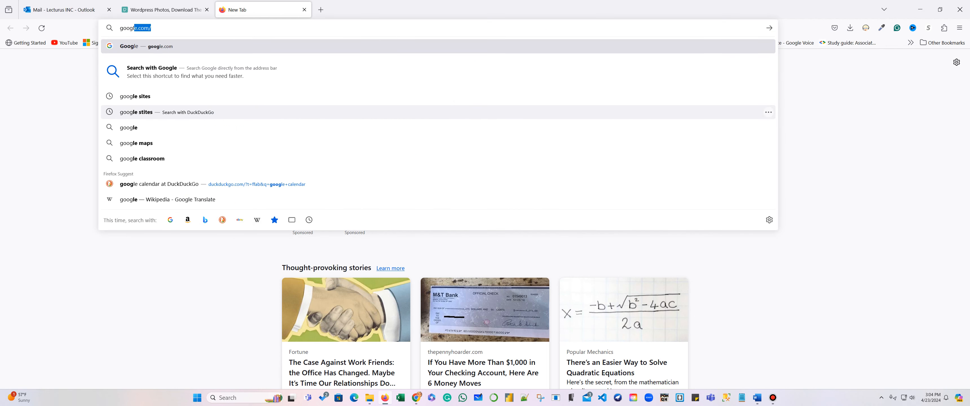
{"action": "type", "text": "e sites"}
{"action": "key", "text": "Return"}
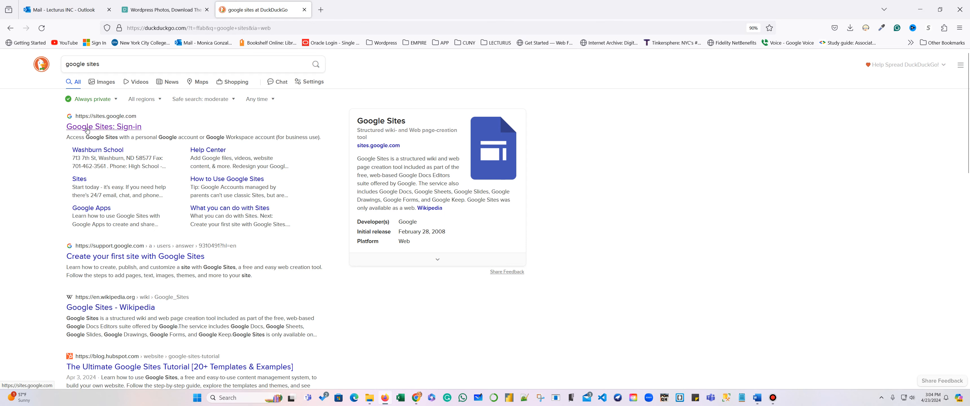
{"action": "left_click", "coordinate": [97, 131]}
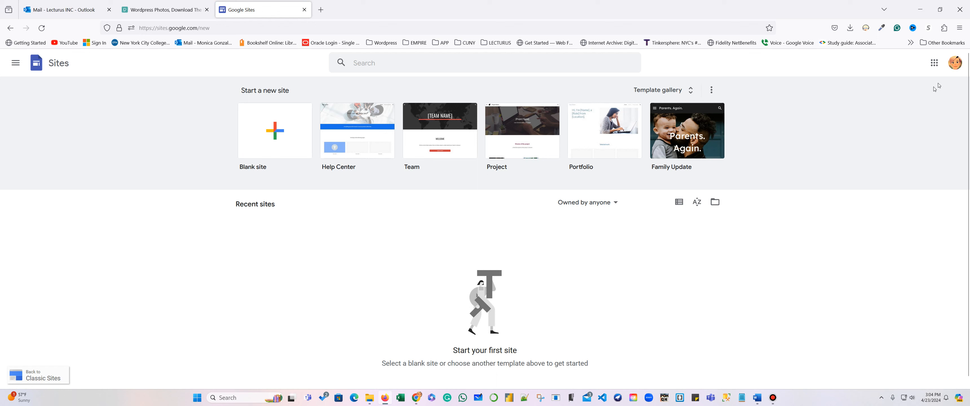
Switch to the other Google account's Sites and move the old UppaLupa site to the trash.
{"action": "left_click", "coordinate": [955, 63]}
{"action": "left_click", "coordinate": [864, 220]}
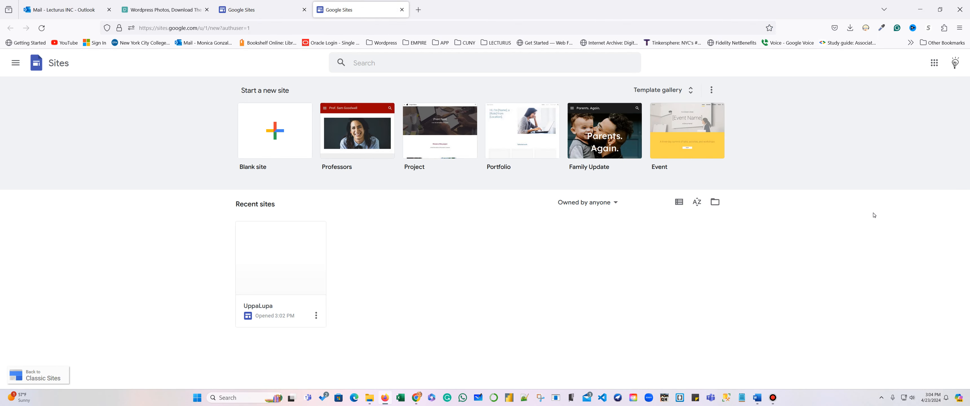
{"action": "left_click", "coordinate": [316, 315]}
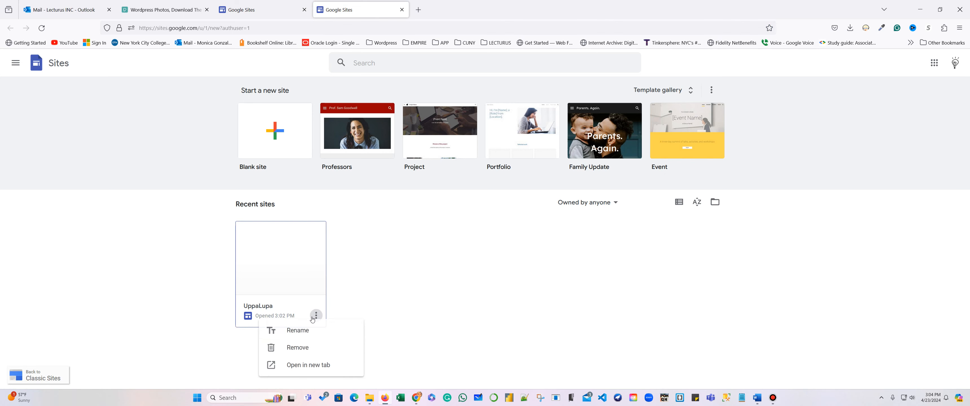
{"action": "left_click", "coordinate": [316, 344]}
{"action": "left_click", "coordinate": [605, 250]}
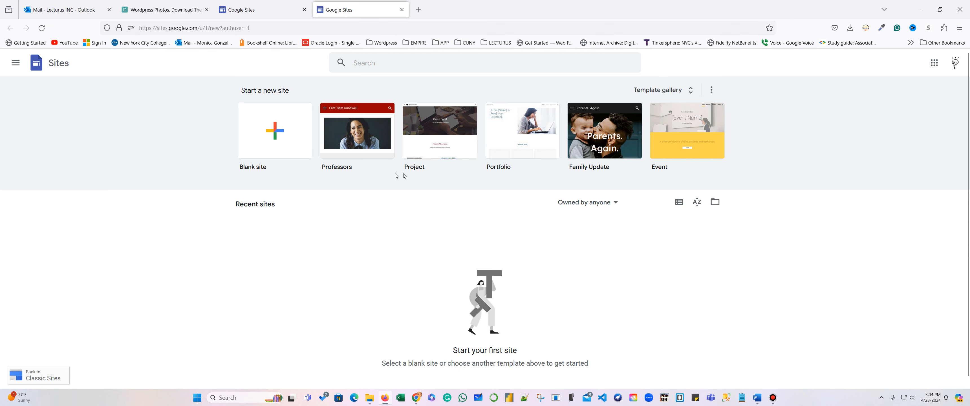
Browse every category of the full template gallery, then start a new blank site.
{"action": "left_click", "coordinate": [688, 92]}
{"action": "scroll", "coordinate": [805, 204], "scroll_direction": "down", "scroll_amount": 1}
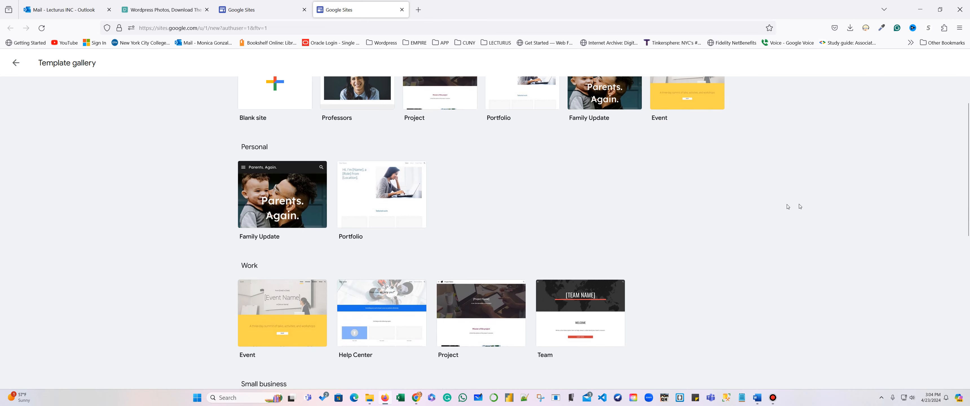
{"action": "scroll", "coordinate": [561, 212], "scroll_direction": "down", "scroll_amount": 1}
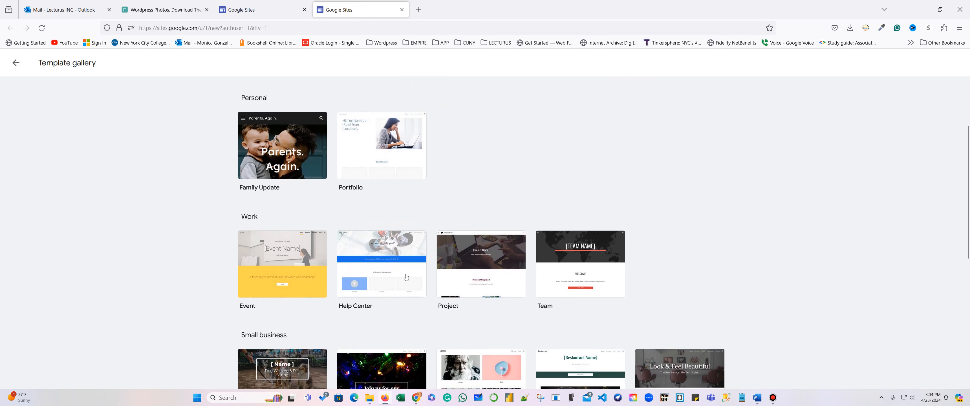
{"action": "scroll", "coordinate": [648, 271], "scroll_direction": "down", "scroll_amount": 2}
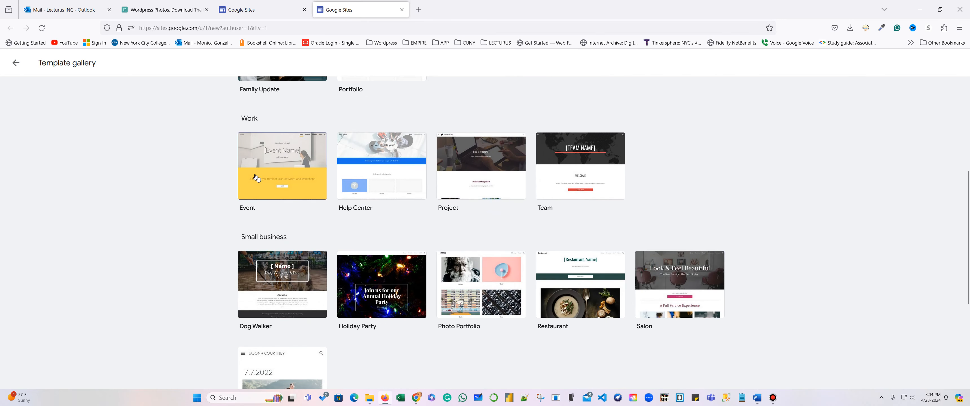
{"action": "scroll", "coordinate": [616, 269], "scroll_direction": "down", "scroll_amount": 2}
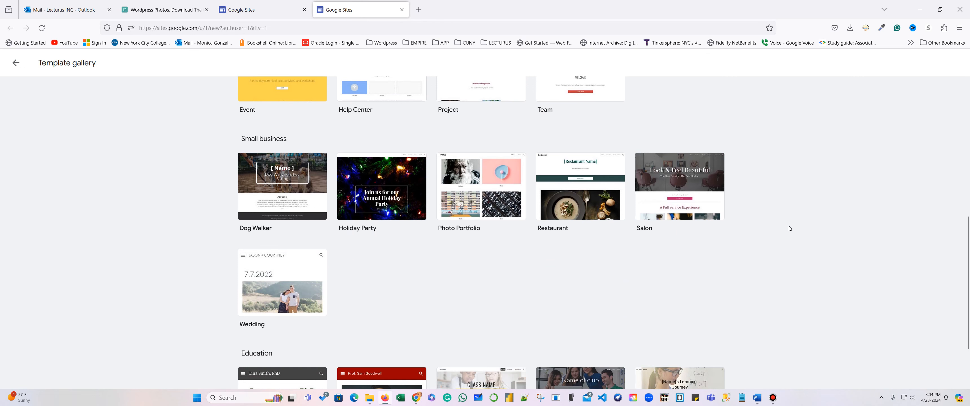
{"action": "scroll", "coordinate": [790, 228], "scroll_direction": "down", "scroll_amount": 1}
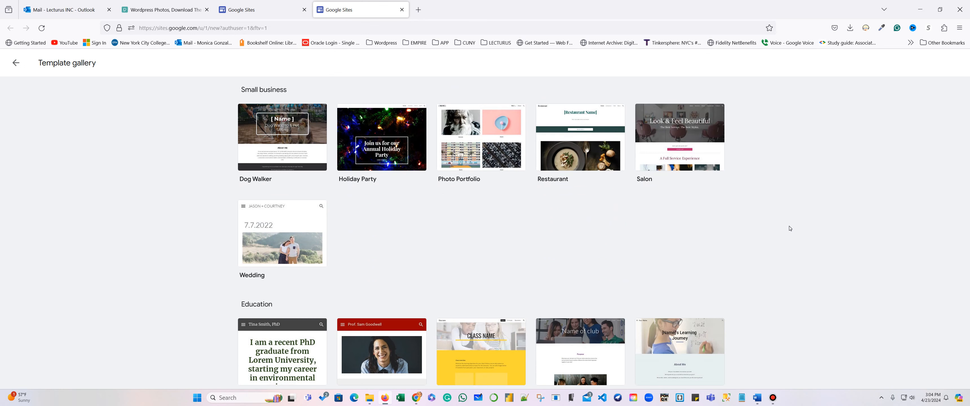
{"action": "scroll", "coordinate": [809, 240], "scroll_direction": "down", "scroll_amount": 1}
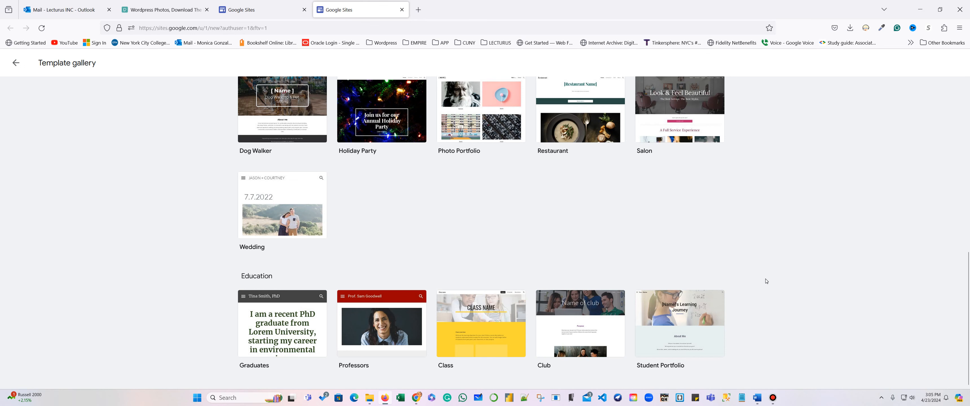
{"action": "scroll", "coordinate": [763, 279], "scroll_direction": "up", "scroll_amount": 15}
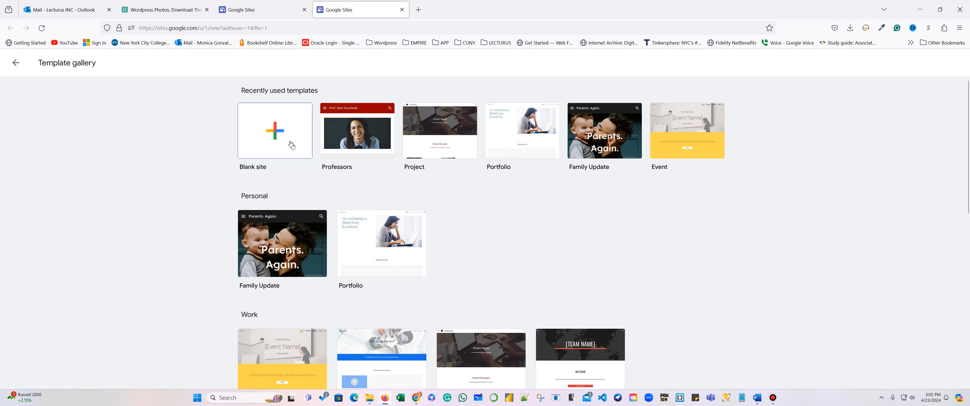
{"action": "left_click", "coordinate": [273, 130]}
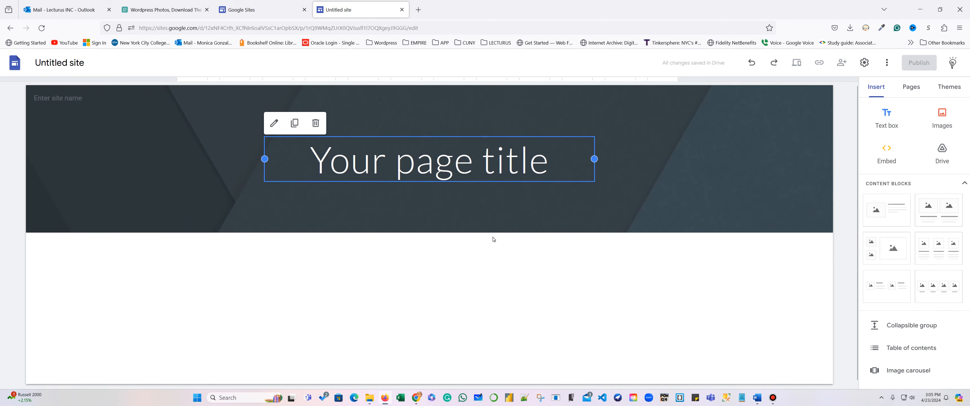
Check the planned site text in SiteText.docx in Word, then return to the site name field.
{"action": "mouse_move", "coordinate": [169, 140]}
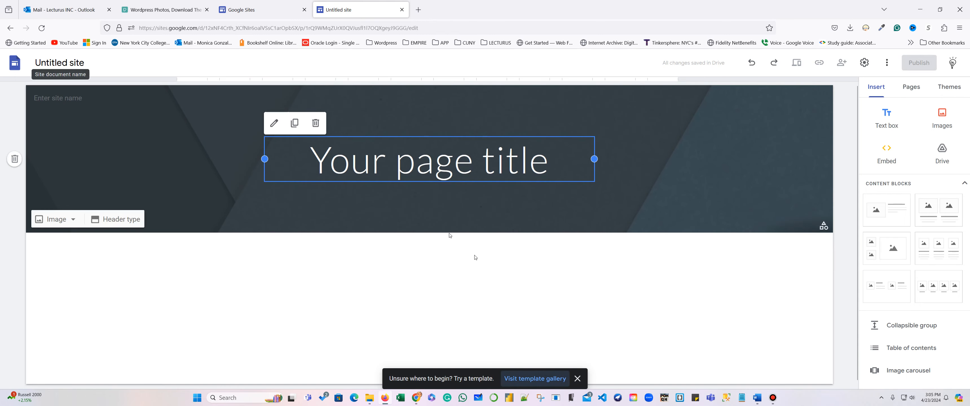
{"action": "left_click", "coordinate": [757, 397]}
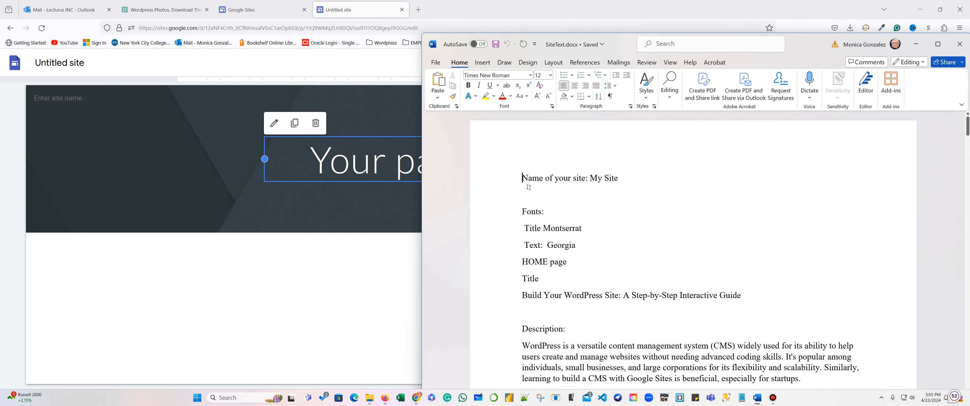
{"action": "left_click", "coordinate": [93, 63]}
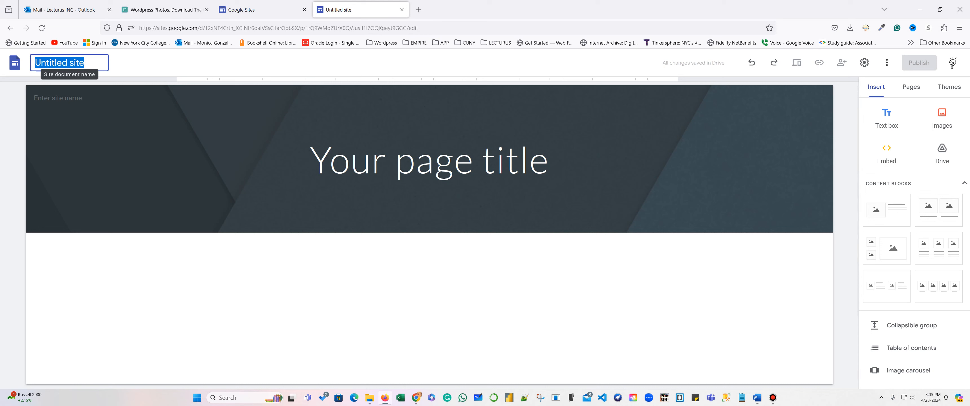
Name the site UppaLupa and show UppaLupa as the header's site name.
{"action": "type", "text": "Uppa"}
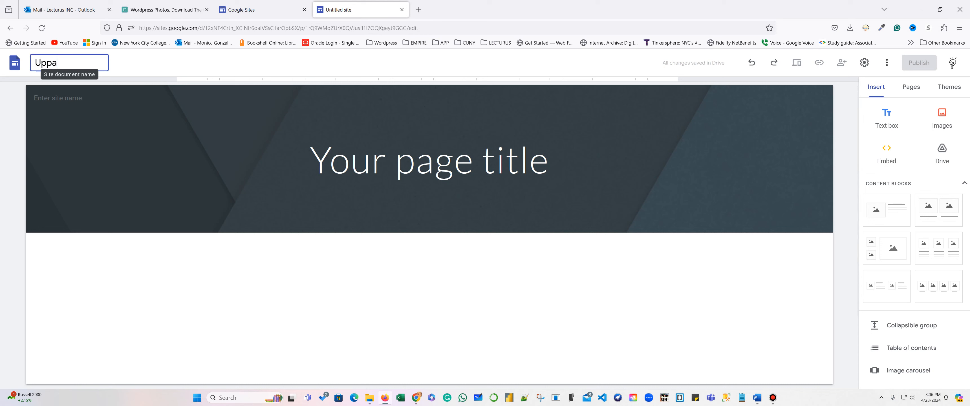
{"action": "type", "text": "Lupa"}
{"action": "mouse_move", "coordinate": [297, 189]}
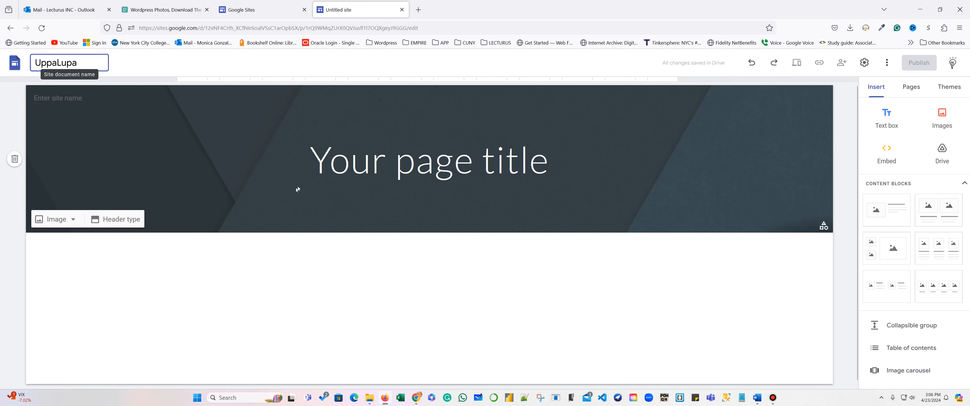
{"action": "left_click", "coordinate": [83, 97]}
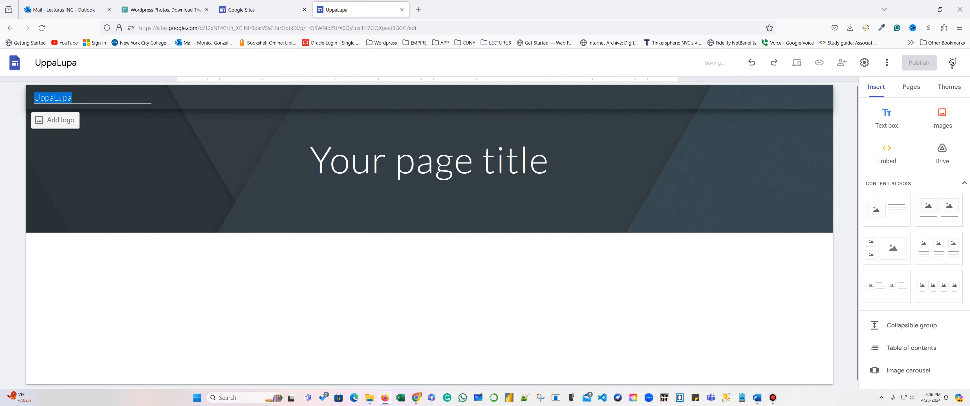
Copy the guide title line from the Word notes for the page title.
{"action": "left_click", "coordinate": [417, 160]}
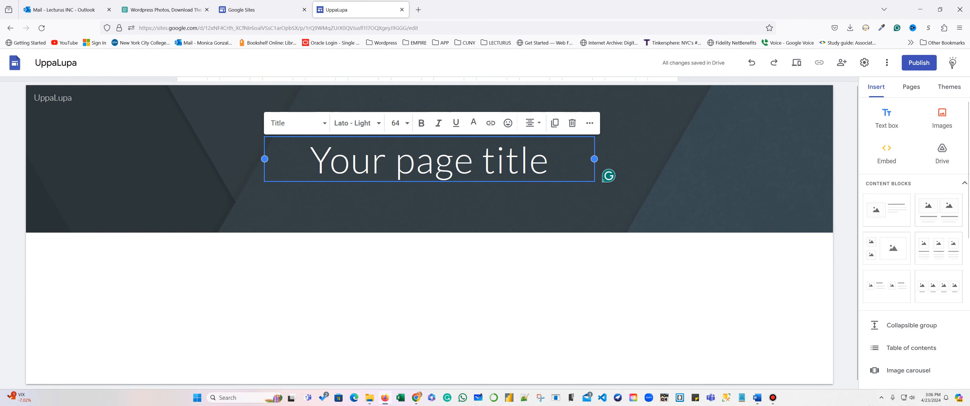
{"action": "left_click", "coordinate": [757, 397]}
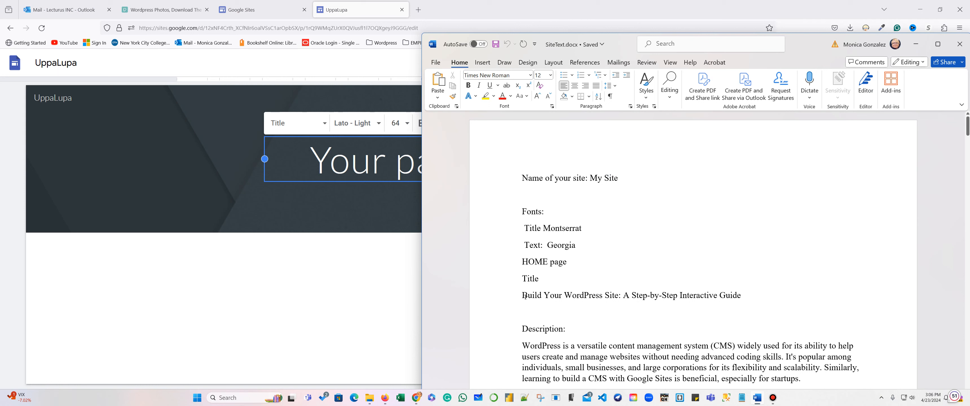
{"action": "left_click_drag", "start_coordinate": [522, 296], "coordinate": [737, 297]}
{"action": "key", "text": "ctrl+c"}
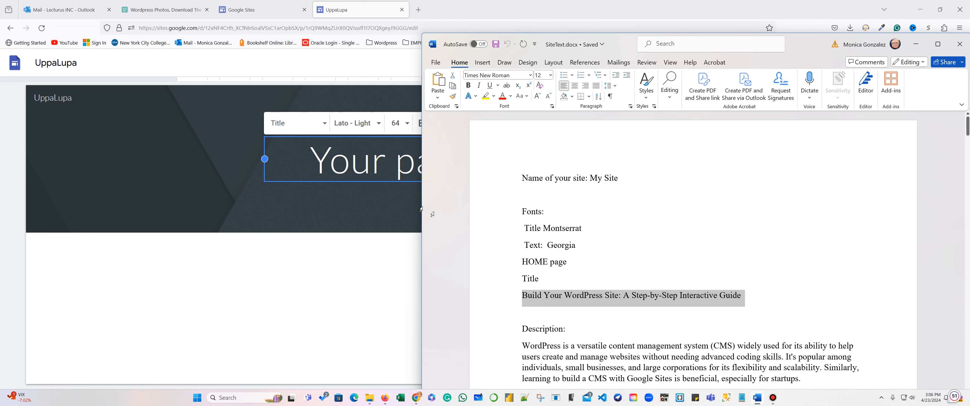
{"action": "left_click", "coordinate": [351, 161]}
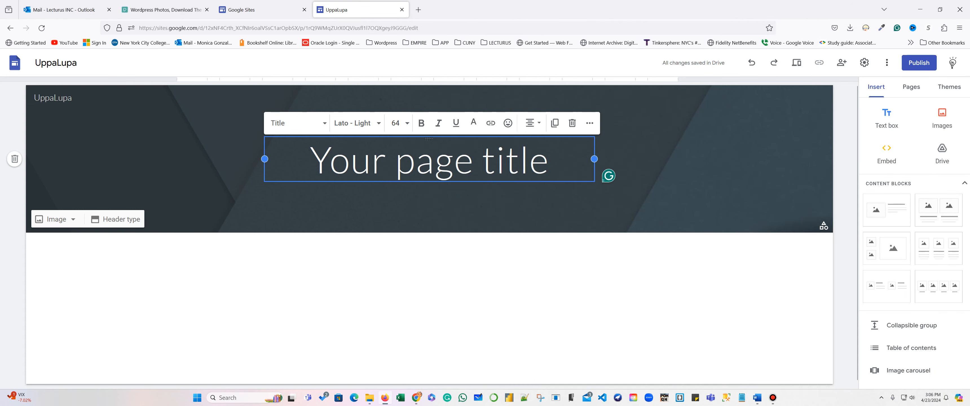
Paste 'Build Your WordPress Site: A Step-by-Step Interactive Guide' as the page title, removing placeholder leftovers.
{"action": "key", "text": "ctrl+v"}
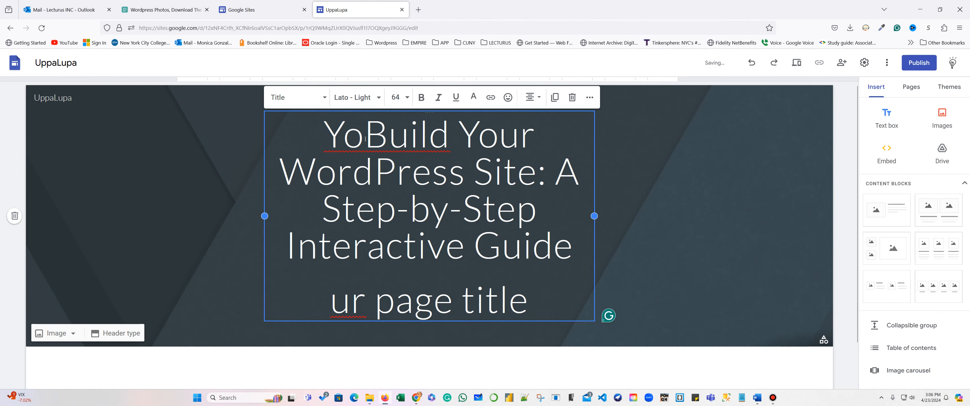
{"action": "key", "text": "BackSpace"}
{"action": "key", "text": "BackSpace"}
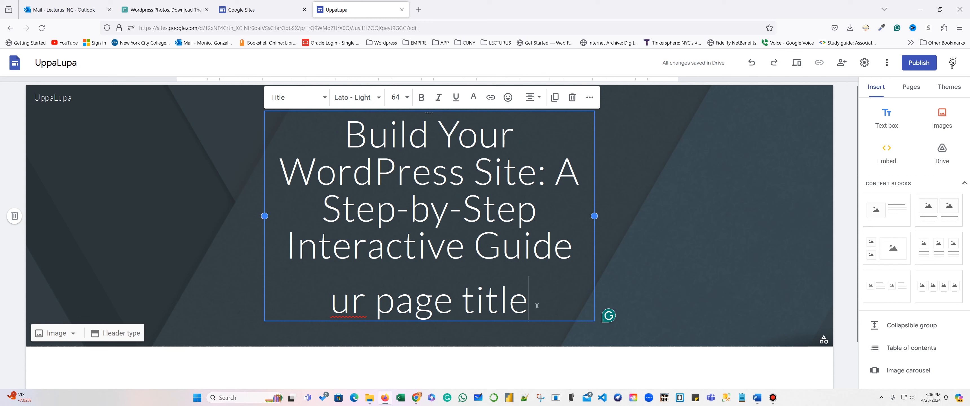
{"action": "left_click_drag", "start_coordinate": [529, 301], "coordinate": [330, 301]}
{"action": "key", "text": "BackSpace"}
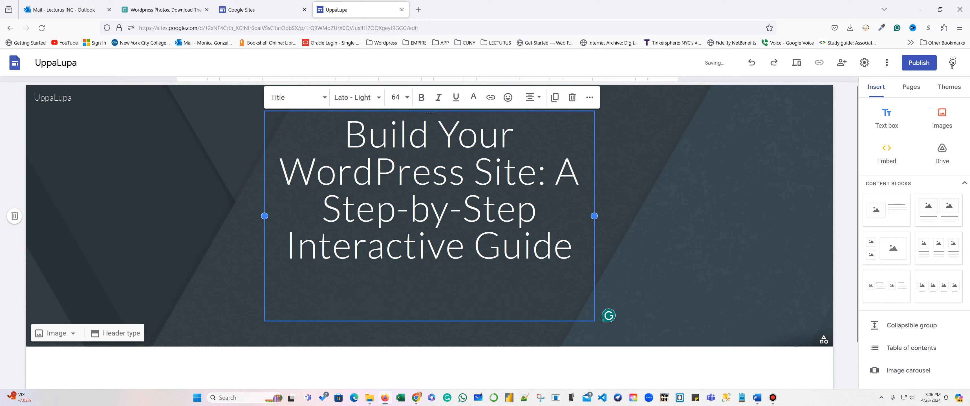
{"action": "left_click_drag", "start_coordinate": [578, 260], "coordinate": [418, 102]}
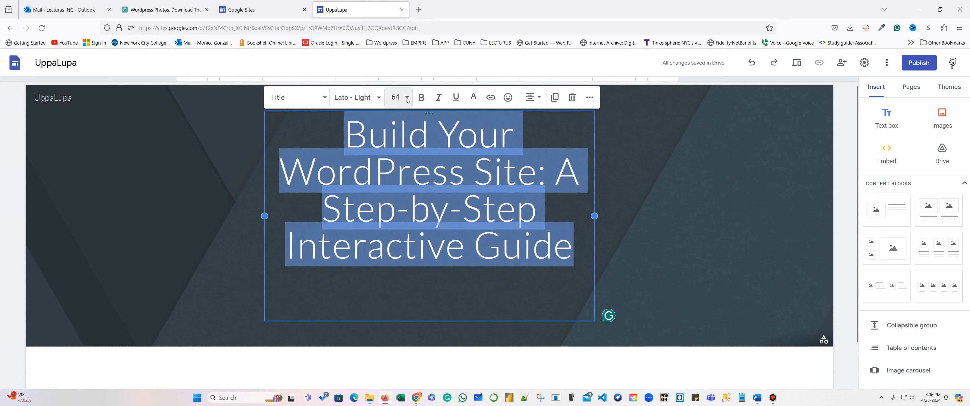
Widen the header title box on both sides and set its font size to 24.
{"action": "left_click", "coordinate": [407, 97]}
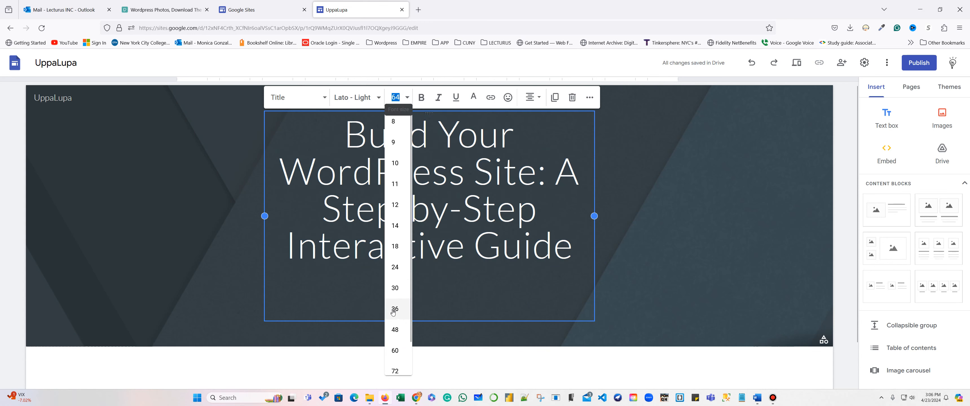
{"action": "left_click", "coordinate": [395, 330]}
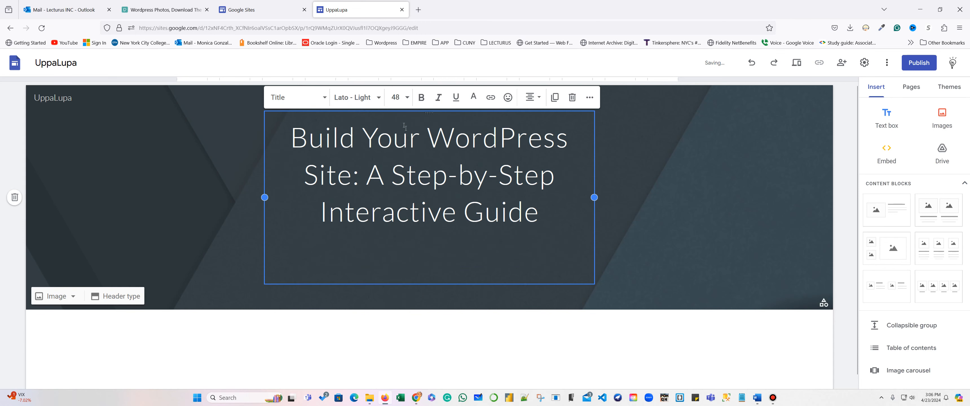
{"action": "left_click", "coordinate": [407, 97]}
{"action": "left_click", "coordinate": [394, 290]}
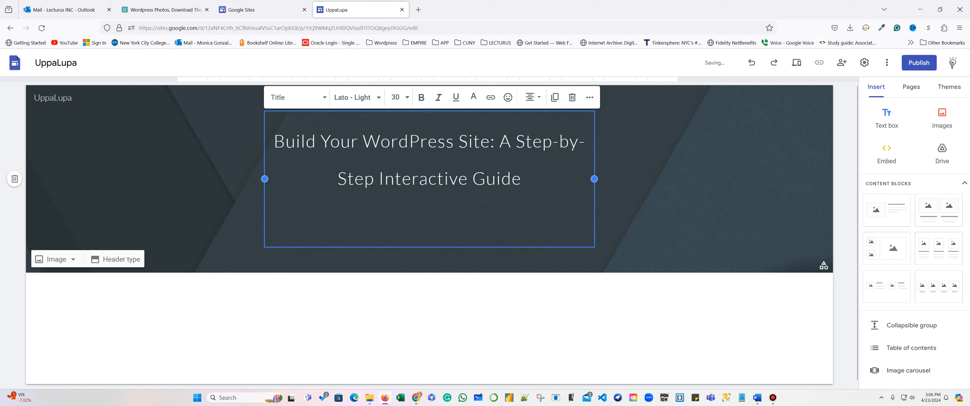
{"action": "left_click_drag", "start_coordinate": [265, 179], "coordinate": [109, 157]}
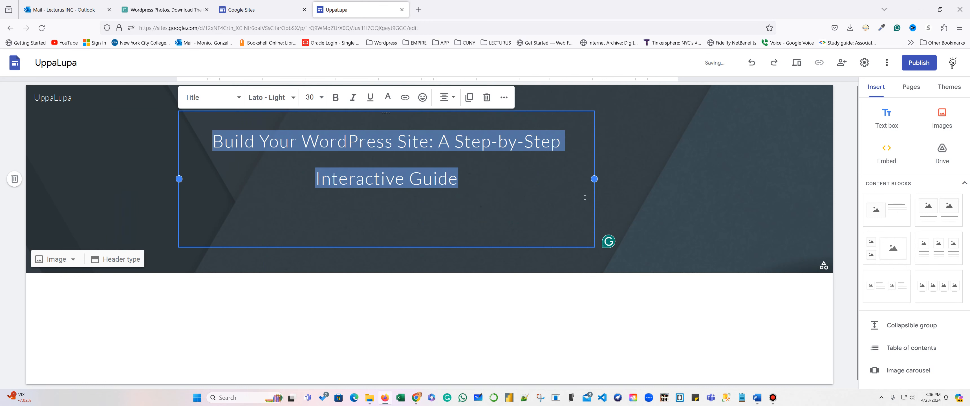
{"action": "left_click_drag", "start_coordinate": [594, 178], "coordinate": [736, 177]}
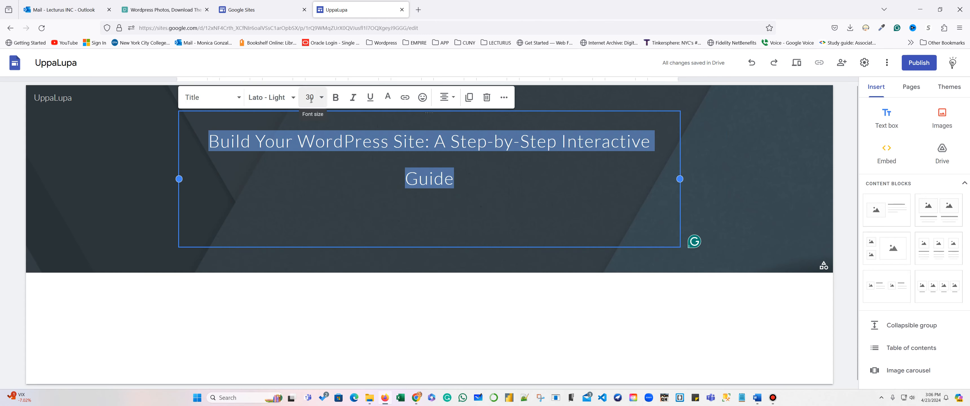
{"action": "left_click", "coordinate": [322, 99]}
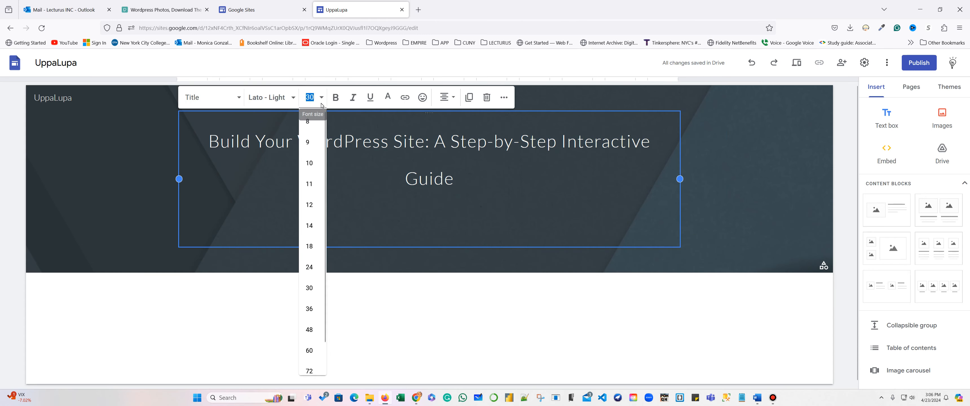
{"action": "left_click", "coordinate": [307, 267]}
{"action": "left_click", "coordinate": [720, 172]}
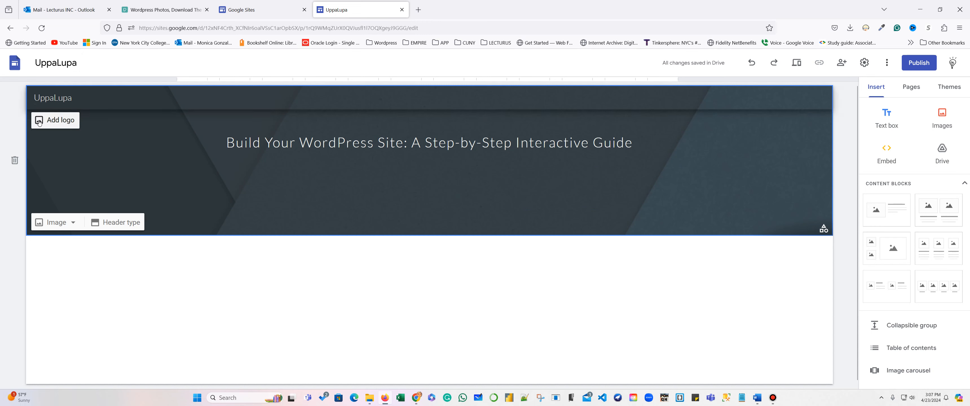
Try uploading logo.png from Desktop > Internship_2024 > GoogleWebsite as the site logo.
{"action": "left_click", "coordinate": [39, 121]}
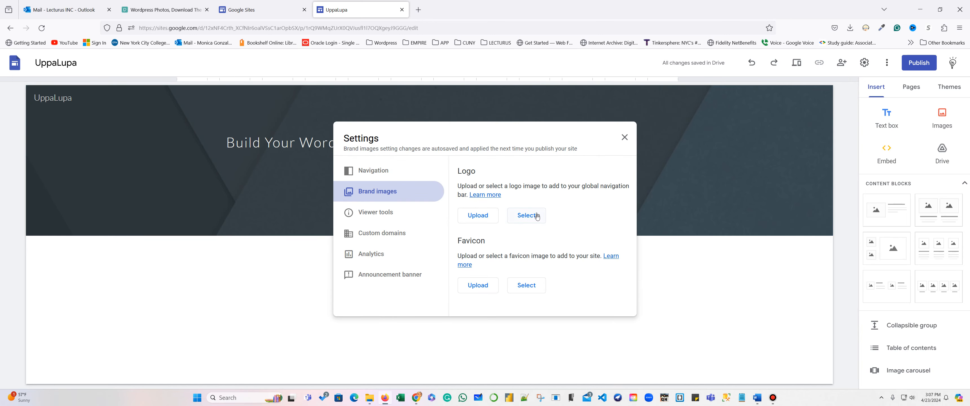
{"action": "left_click", "coordinate": [472, 215]}
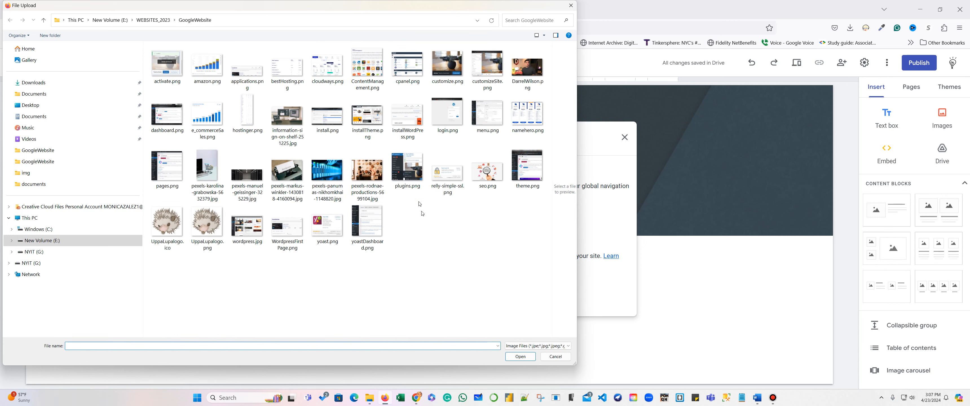
{"action": "left_click", "coordinate": [160, 21]}
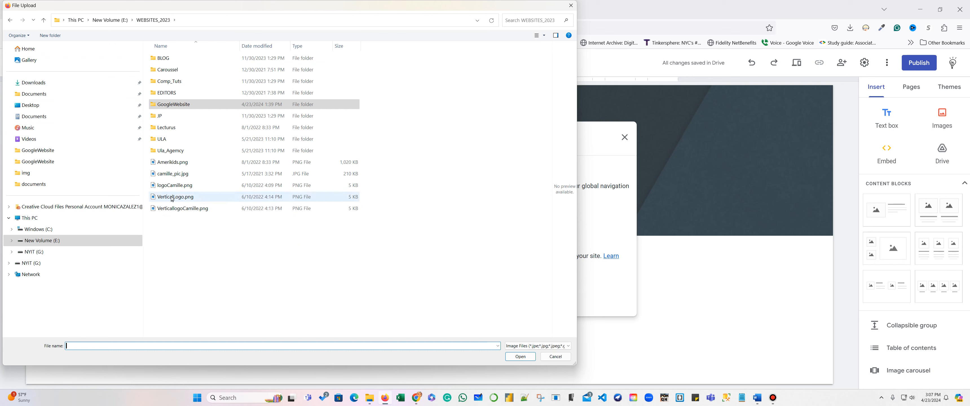
{"action": "double_click", "coordinate": [166, 105]}
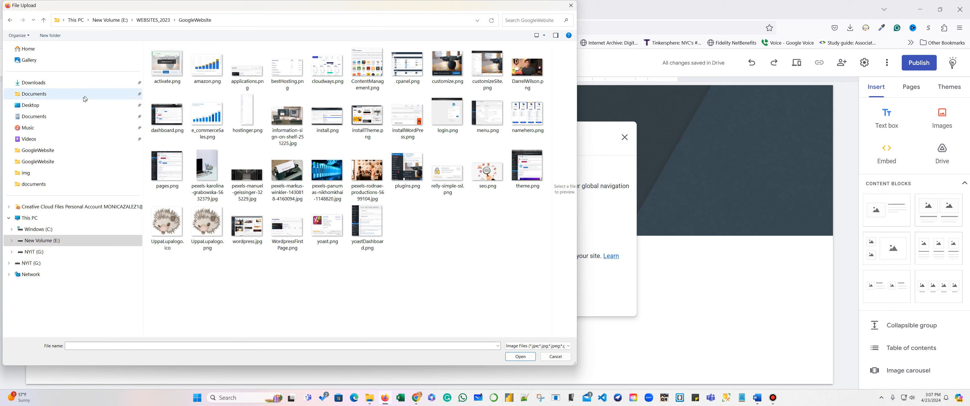
{"action": "left_click", "coordinate": [72, 104]}
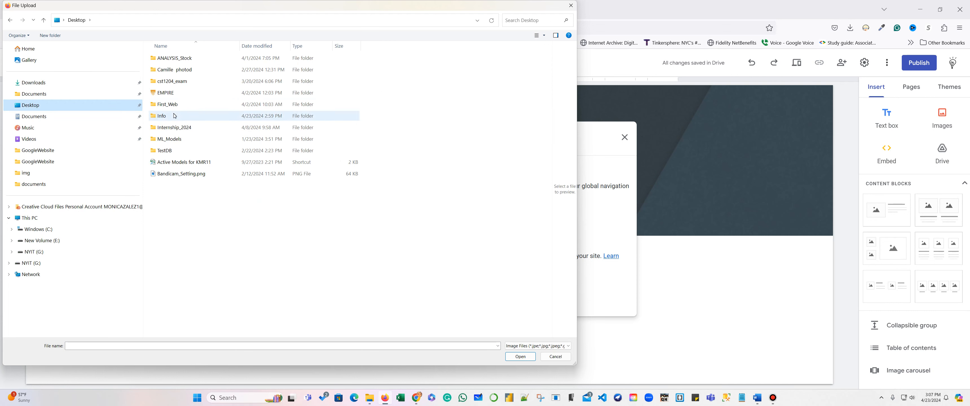
{"action": "double_click", "coordinate": [170, 128]}
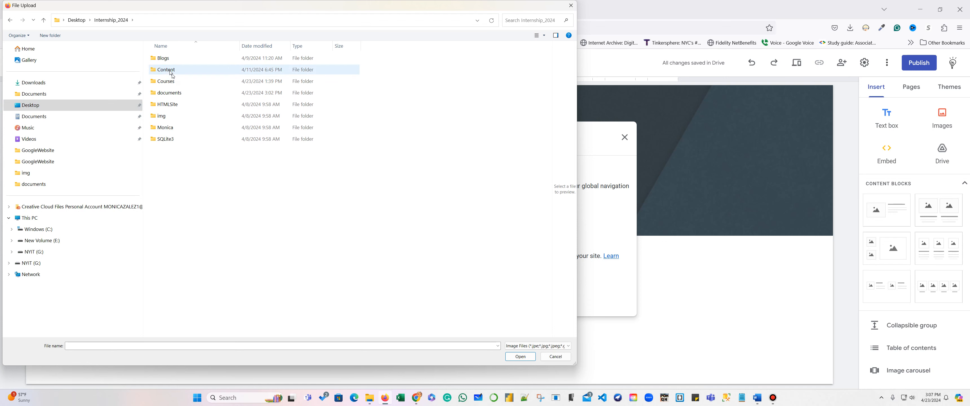
{"action": "double_click", "coordinate": [177, 59]}
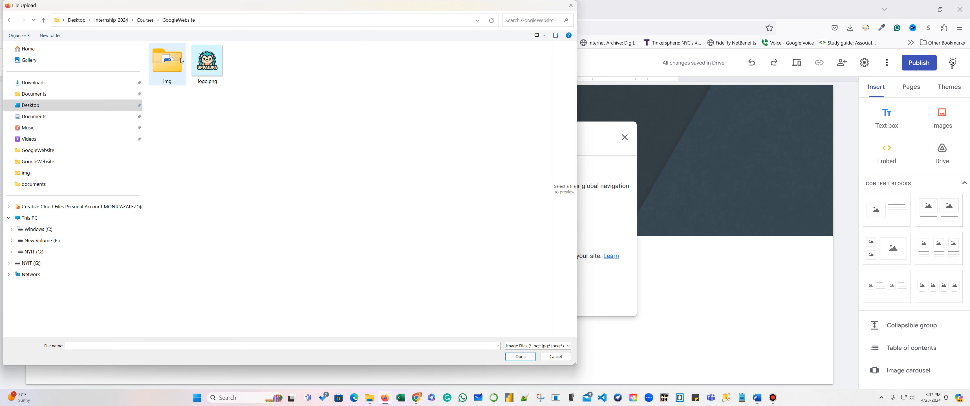
{"action": "left_click", "coordinate": [211, 68]}
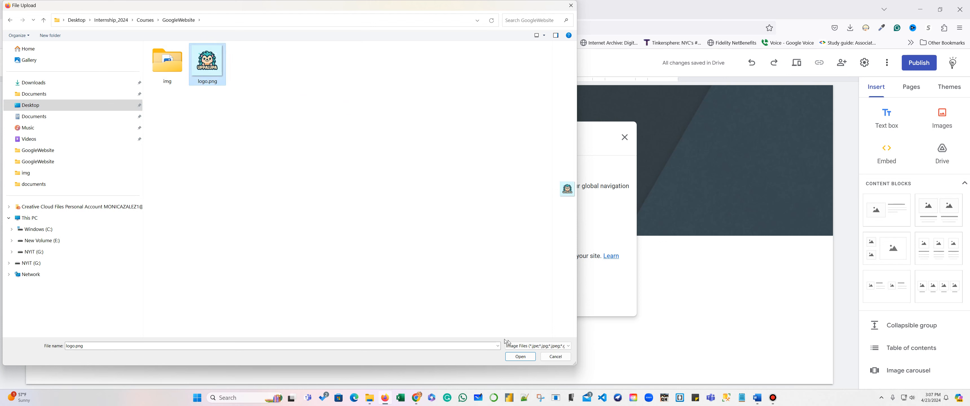
{"action": "left_click", "coordinate": [517, 356]}
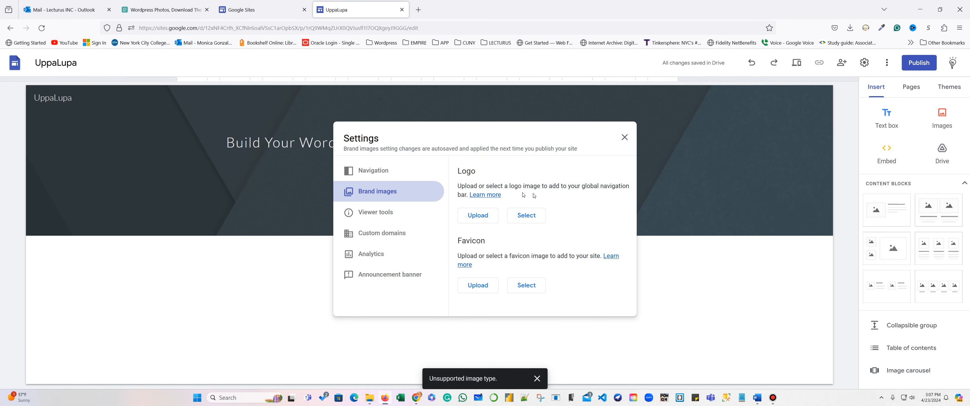
Read the Add a logo help for the minimum logo height, then close the site settings.
{"action": "left_click", "coordinate": [484, 196]}
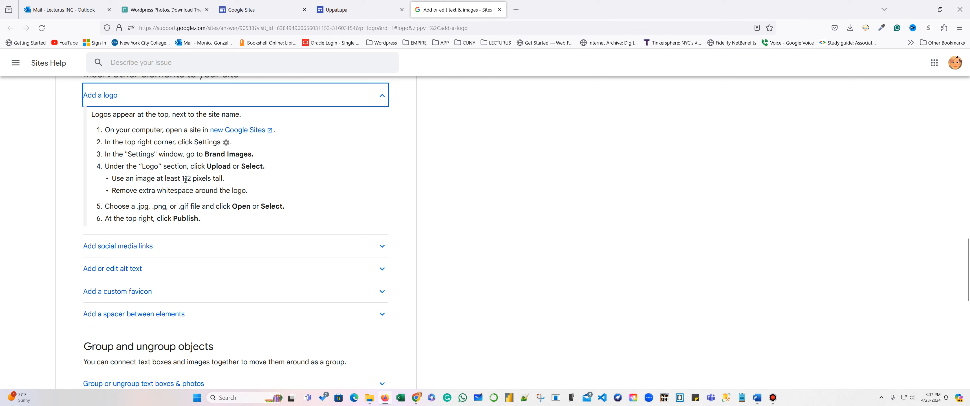
{"action": "left_click_drag", "start_coordinate": [181, 178], "coordinate": [217, 178]}
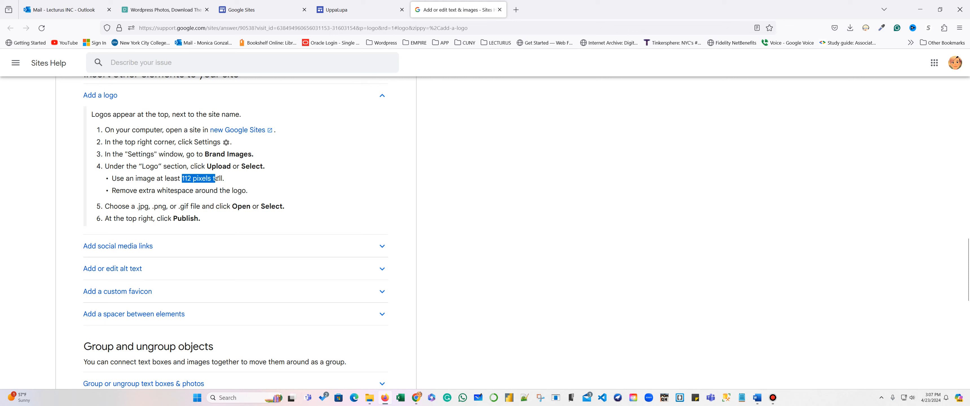
{"action": "left_click", "coordinate": [354, 13]}
{"action": "left_click", "coordinate": [624, 137]}
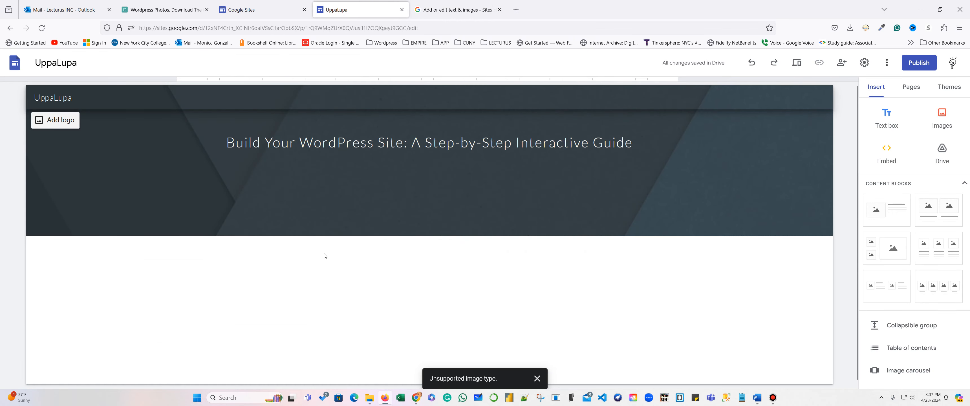
Upload pexels-tranmautitam-245032.jpg as the header background image.
{"action": "mouse_move", "coordinate": [331, 231]}
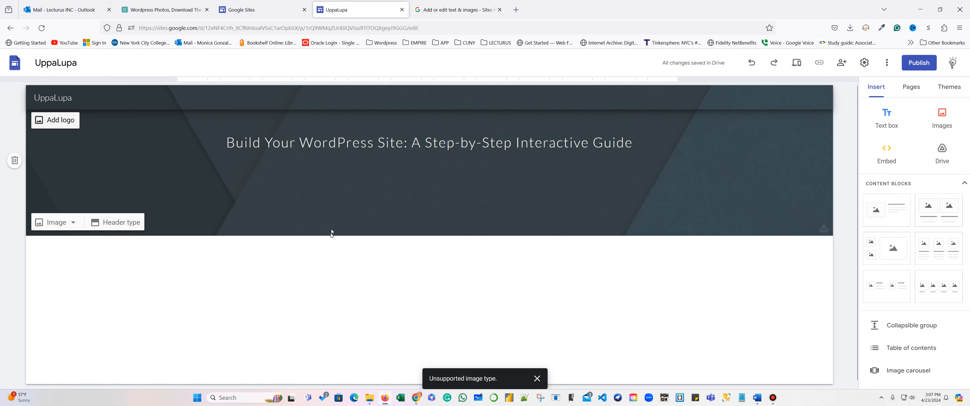
{"action": "left_click", "coordinate": [51, 223]}
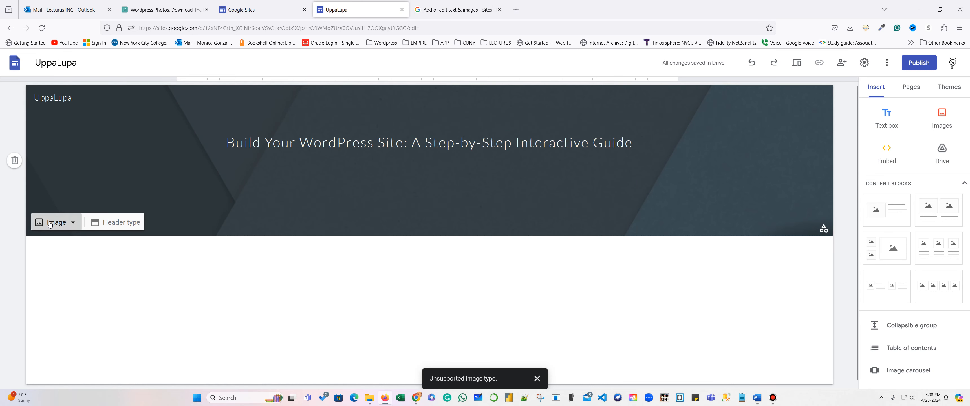
{"action": "left_click", "coordinate": [67, 245]}
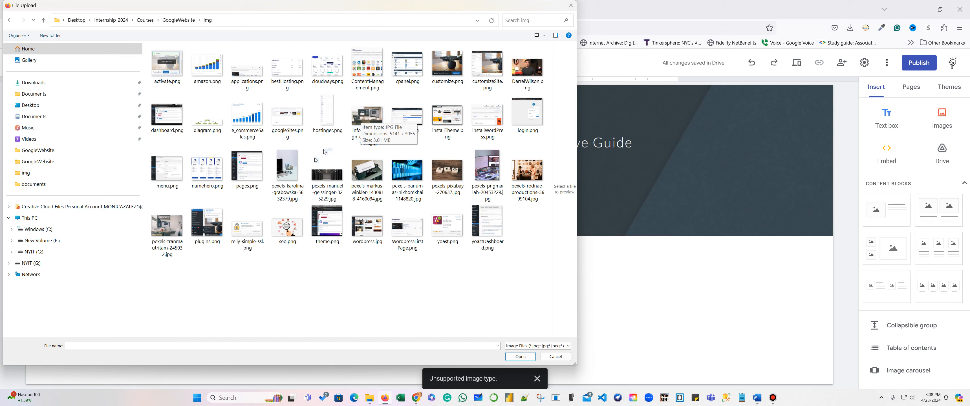
{"action": "left_click", "coordinate": [173, 228]}
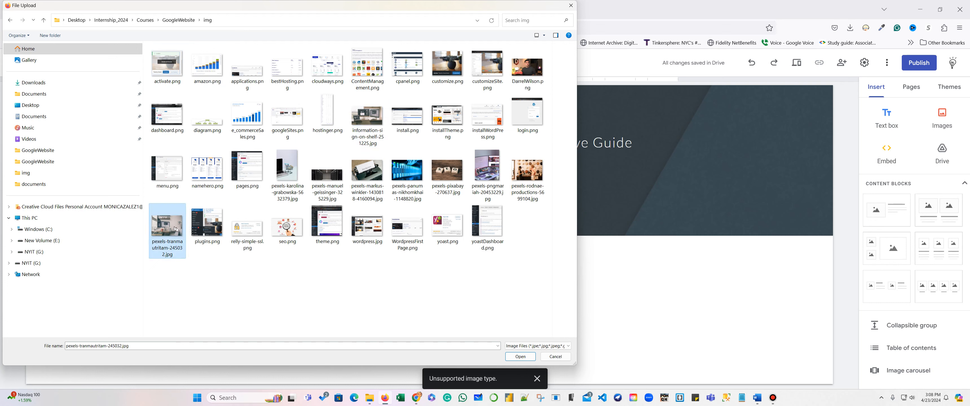
{"action": "left_click", "coordinate": [517, 357]}
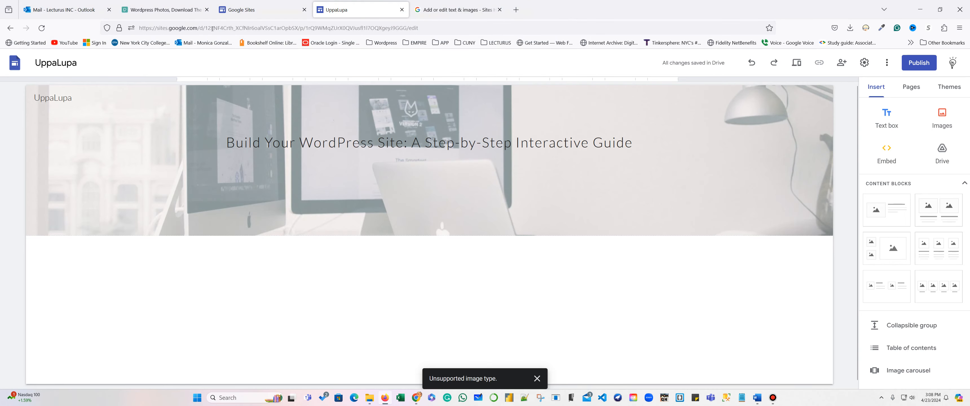
Replace the header background with the information-sign-on-shelf-251225.jpg desk photo.
{"action": "left_click", "coordinate": [57, 224]}
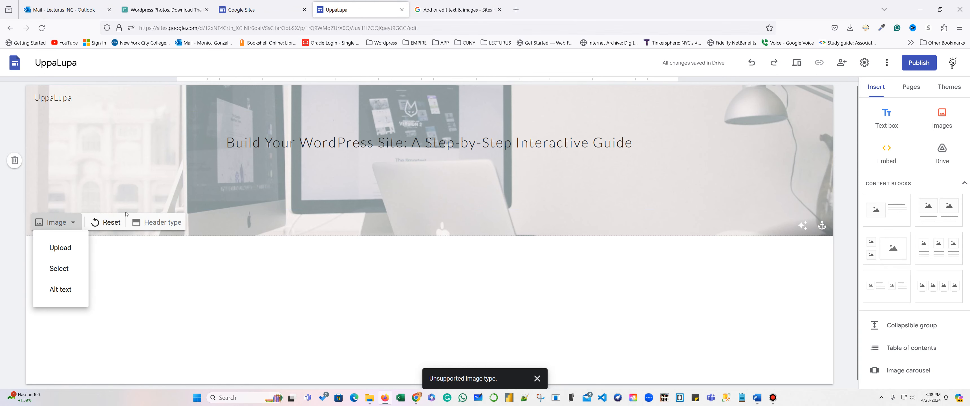
{"action": "left_click", "coordinate": [57, 247]}
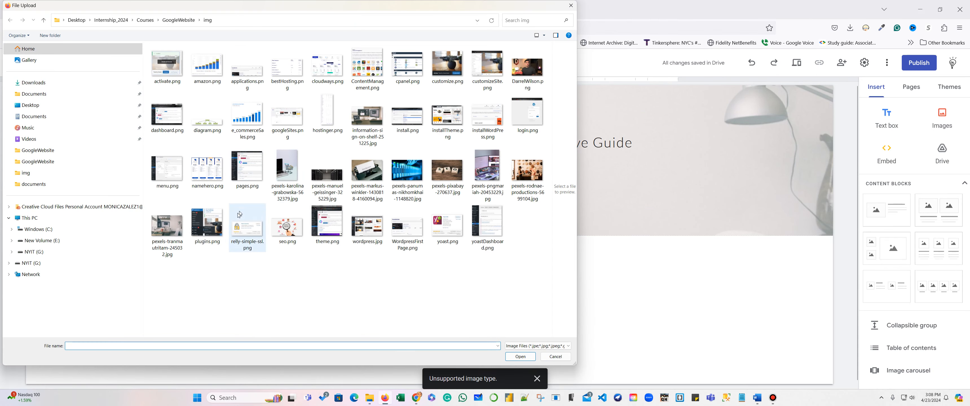
{"action": "left_click", "coordinate": [371, 122]}
{"action": "left_click", "coordinate": [520, 356]}
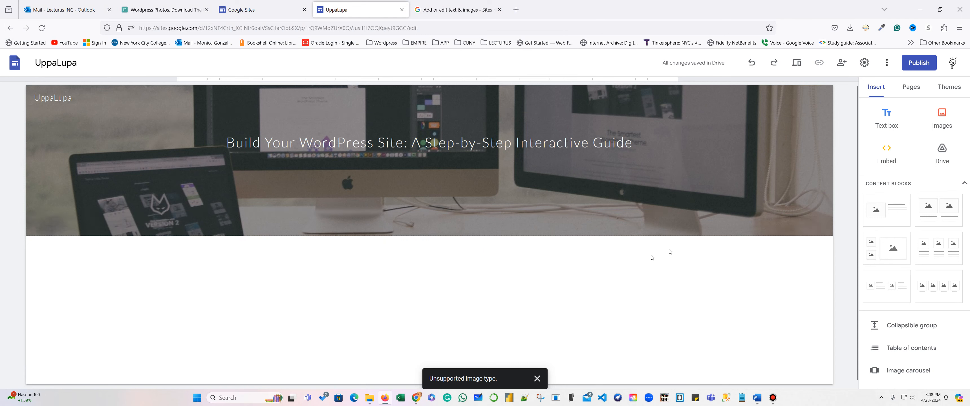
Set the whole header title to Montserrat Semi Bold, then bring the SiteText notes in Word forward.
{"action": "left_click_drag", "start_coordinate": [632, 143], "coordinate": [226, 143]}
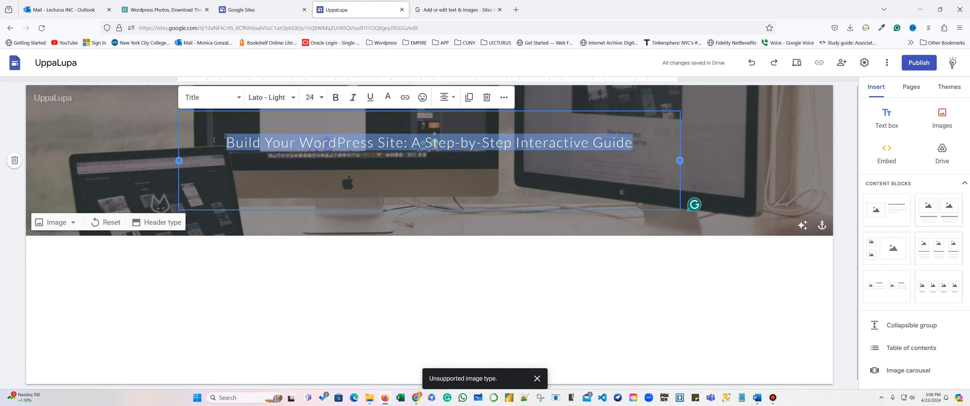
{"action": "left_click", "coordinate": [293, 97]}
{"action": "scroll", "coordinate": [322, 247], "scroll_direction": "down", "scroll_amount": 5}
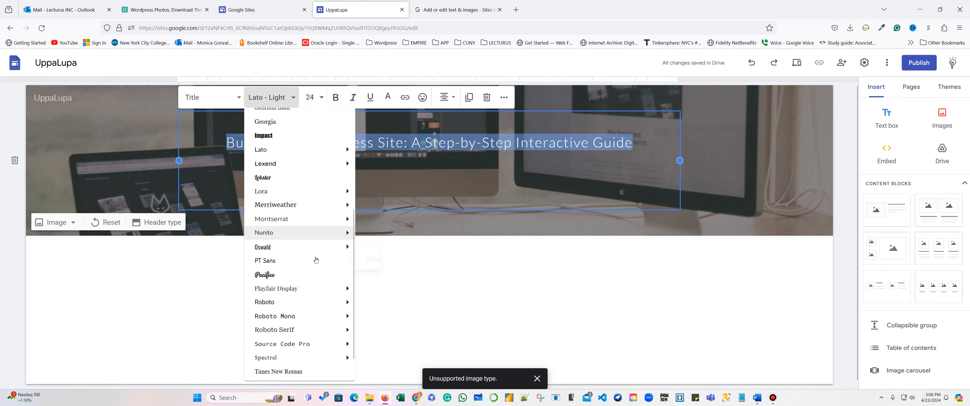
{"action": "mouse_move", "coordinate": [289, 269]}
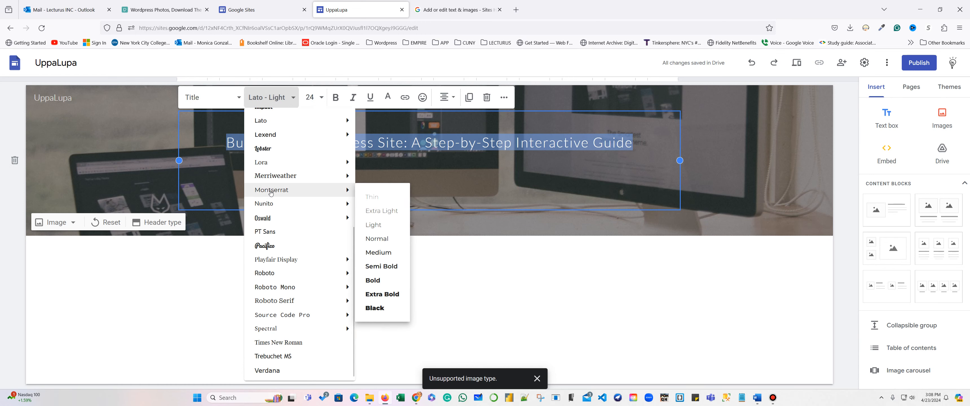
{"action": "mouse_move", "coordinate": [338, 198]}
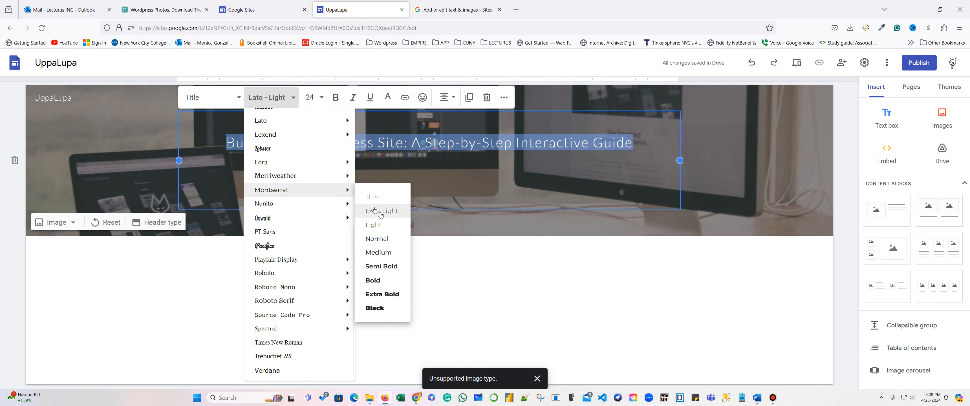
{"action": "left_click", "coordinate": [381, 266]}
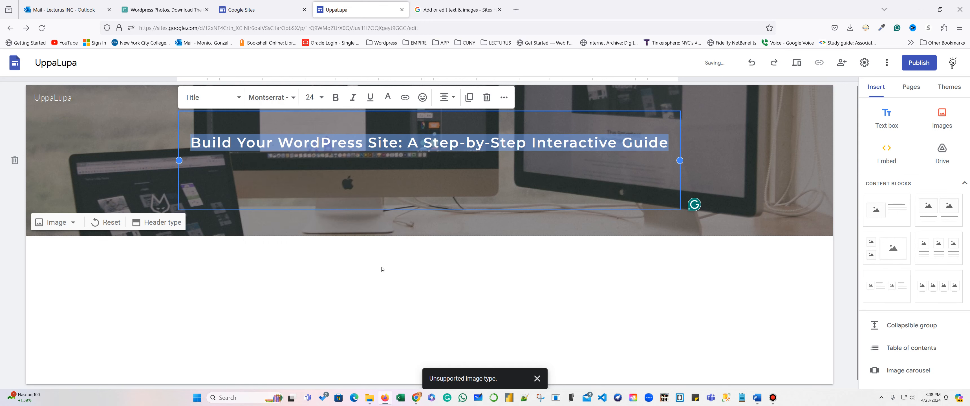
{"action": "left_click", "coordinate": [354, 223]}
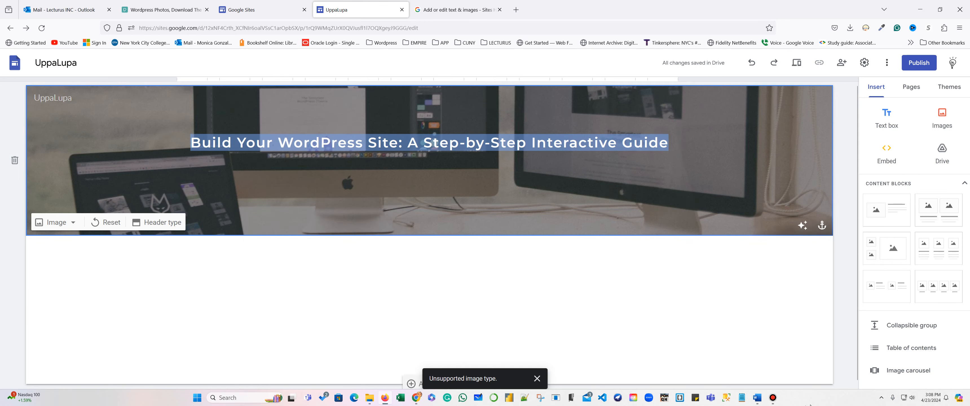
{"action": "left_click", "coordinate": [756, 396]}
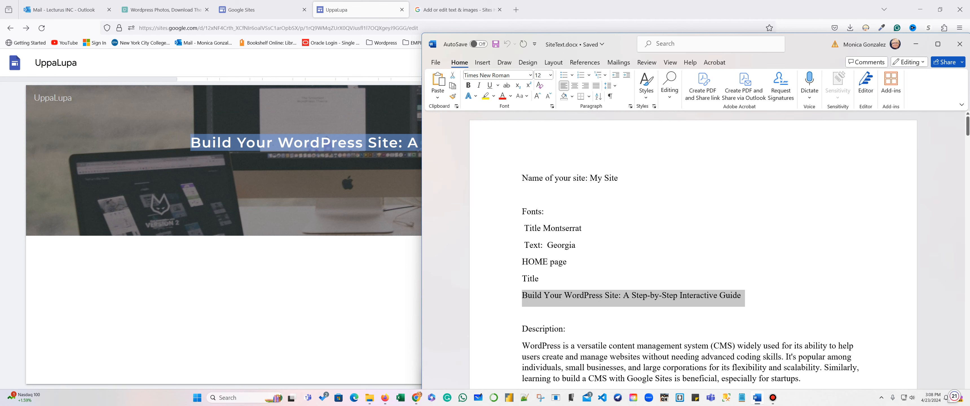
Select 'Montserrat' and the WordPress description paragraph in SiteText.docx, then switch back to the site editor.
{"action": "left_click", "coordinate": [605, 266]}
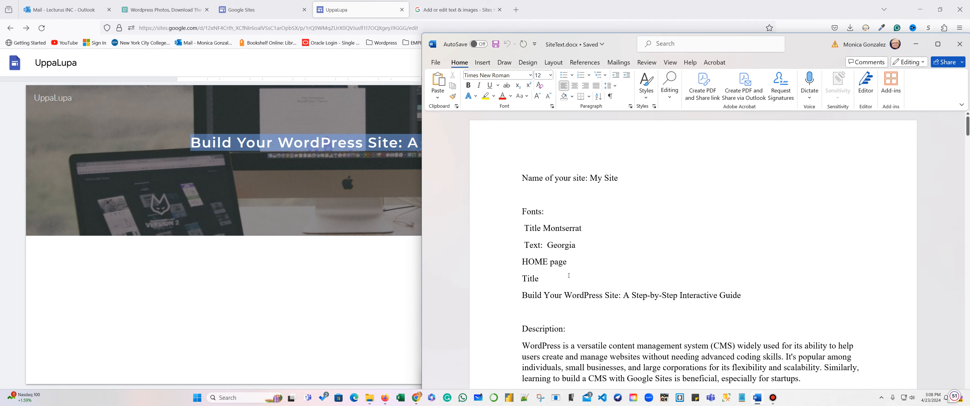
{"action": "scroll", "coordinate": [569, 275], "scroll_direction": "down", "scroll_amount": 1}
{"action": "left_click_drag", "start_coordinate": [544, 202], "coordinate": [547, 220]}
{"action": "scroll", "coordinate": [632, 233], "scroll_direction": "down", "scroll_amount": 4}
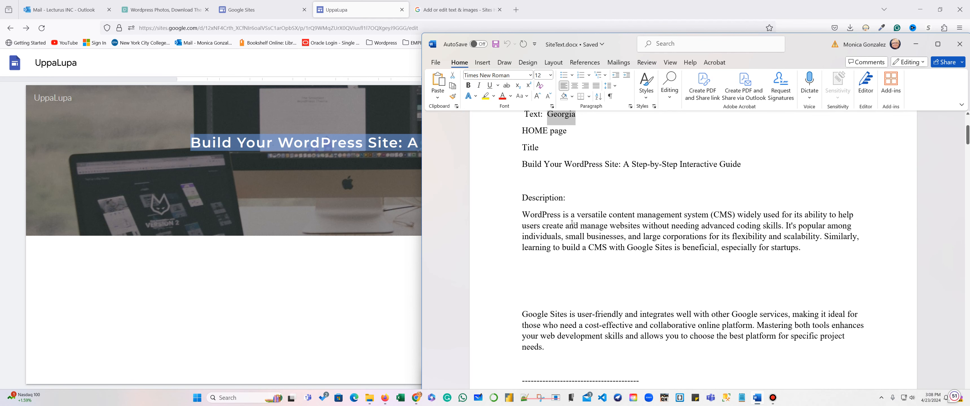
{"action": "left_click_drag", "start_coordinate": [523, 212], "coordinate": [802, 249]}
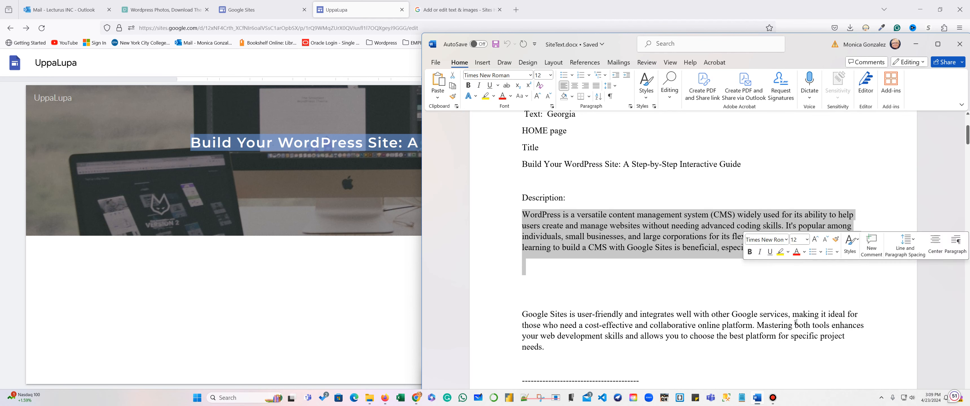
{"action": "key", "text": "alt+Tab"}
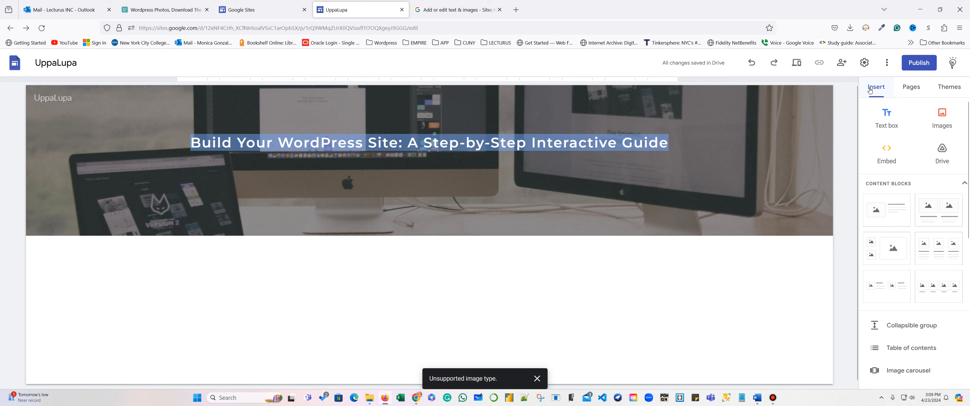
Try the Vision theme with green, purple and pink header colours.
{"action": "left_click", "coordinate": [911, 87]}
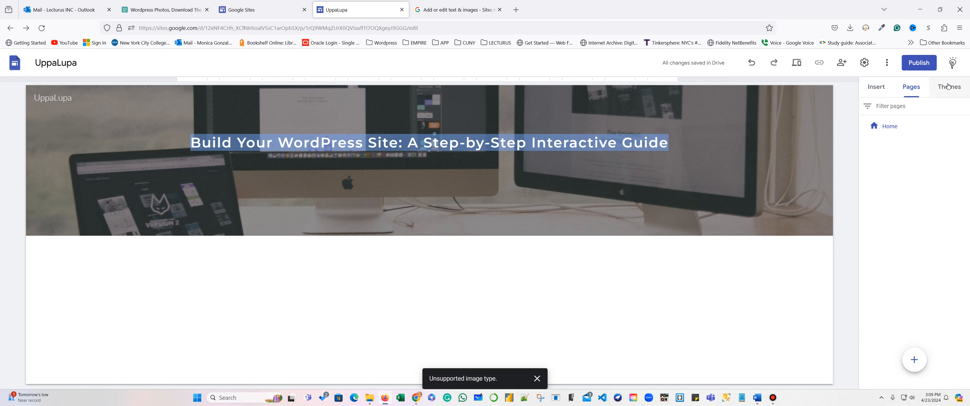
{"action": "left_click", "coordinate": [950, 87]}
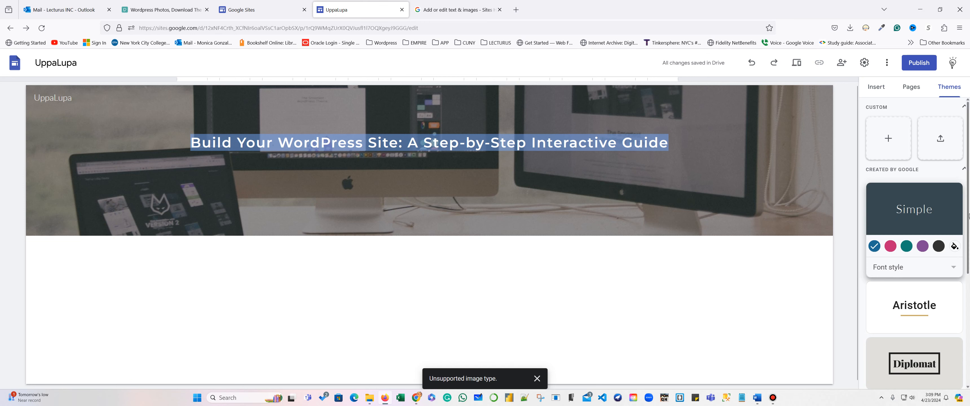
{"action": "scroll", "coordinate": [963, 215], "scroll_direction": "down", "scroll_amount": 4}
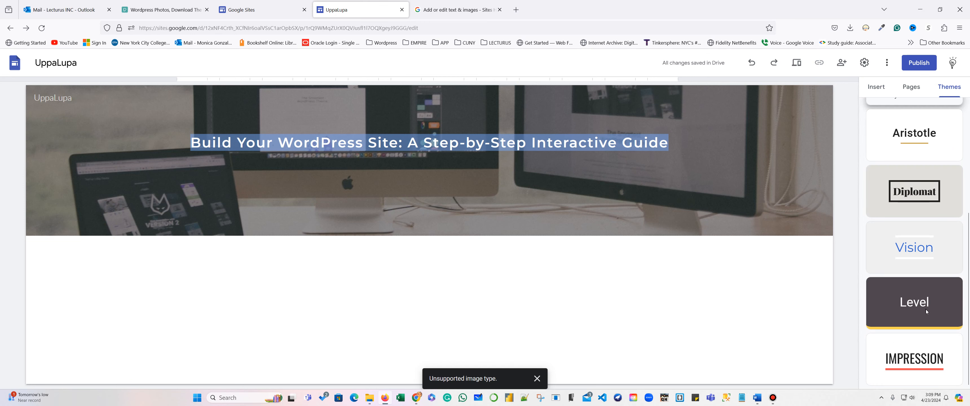
{"action": "left_click", "coordinate": [915, 247]}
{"action": "left_click", "coordinate": [923, 242]}
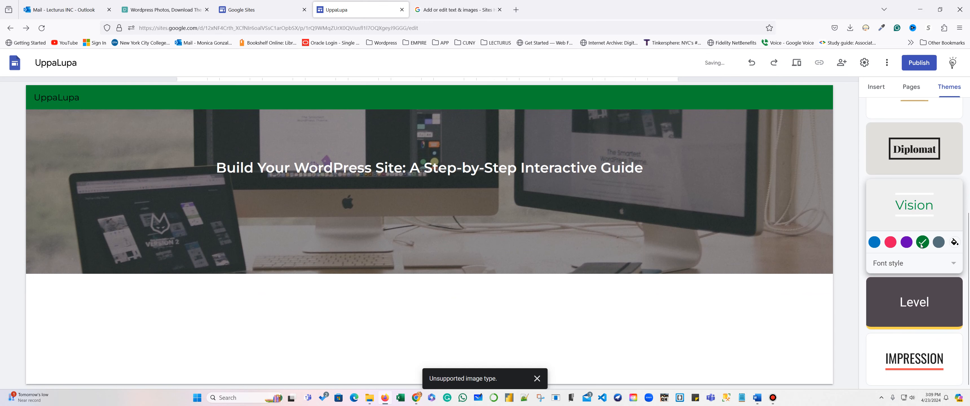
{"action": "left_click", "coordinate": [907, 242]}
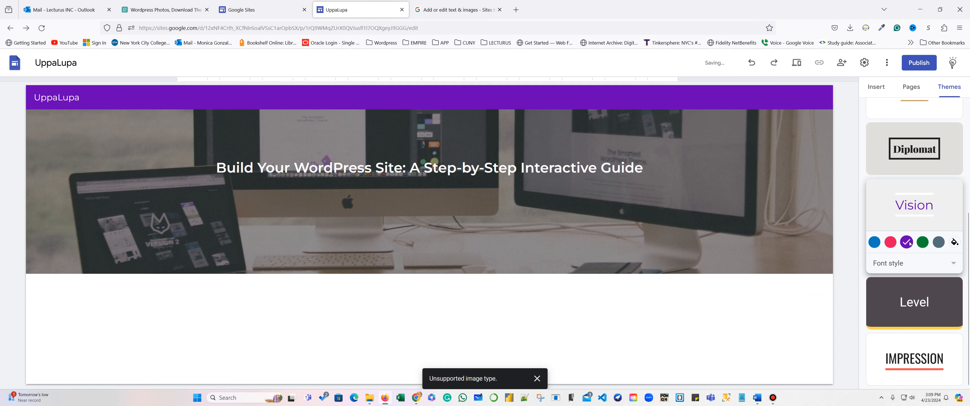
{"action": "left_click", "coordinate": [890, 244]}
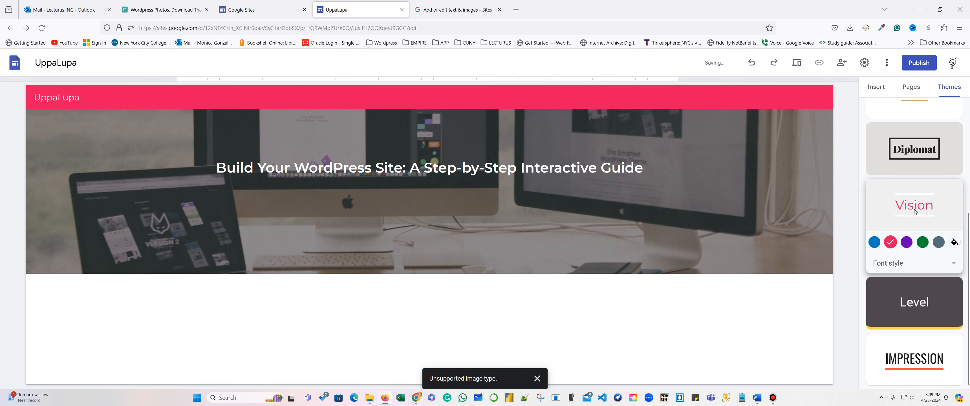
Try Diplomat, then apply the Aristotle theme with its teal accent colour.
{"action": "left_click", "coordinate": [895, 154]}
{"action": "scroll", "coordinate": [900, 165], "scroll_direction": "up", "scroll_amount": 1}
{"action": "left_click", "coordinate": [902, 166]}
{"action": "scroll", "coordinate": [926, 233], "scroll_direction": "up", "scroll_amount": 3}
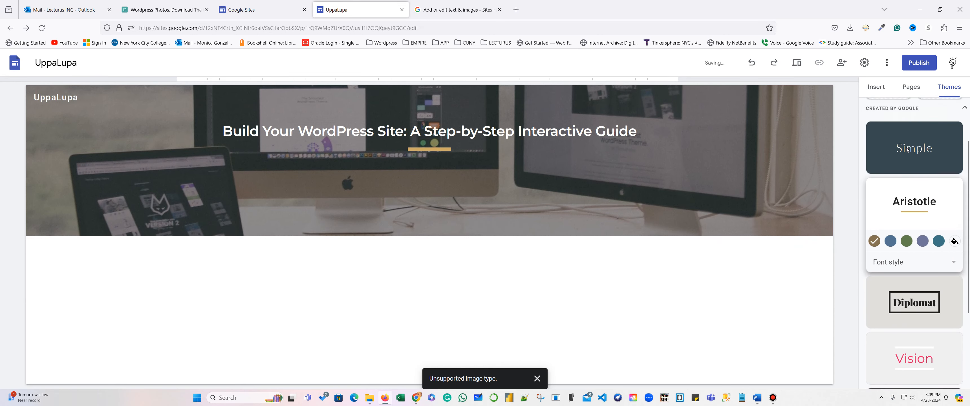
{"action": "left_click", "coordinate": [940, 277]}
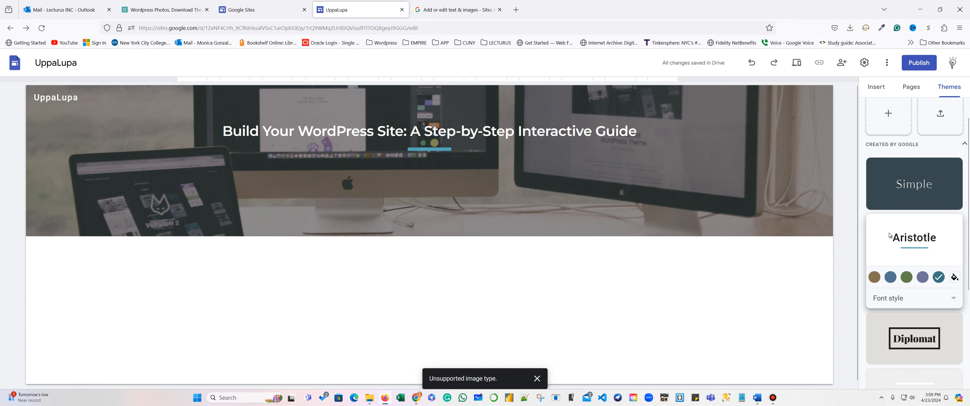
Add an empty text box below the header and copy the WordPress description paragraph from Word.
{"action": "left_click", "coordinate": [877, 87]}
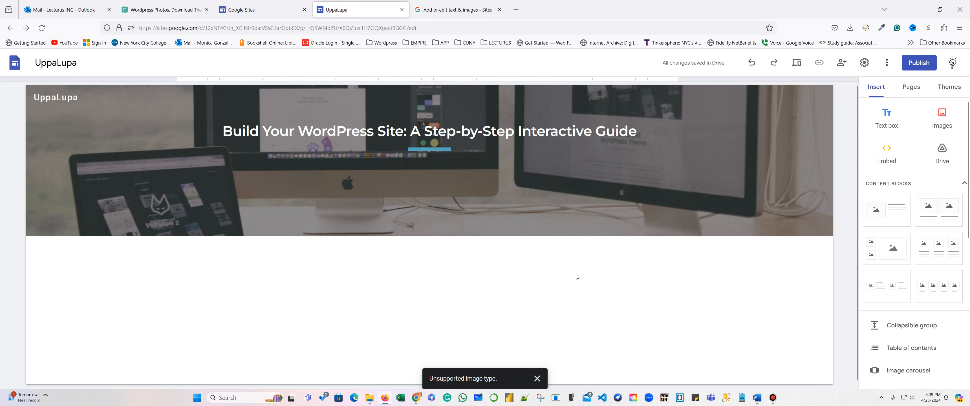
{"action": "left_click", "coordinate": [887, 118]}
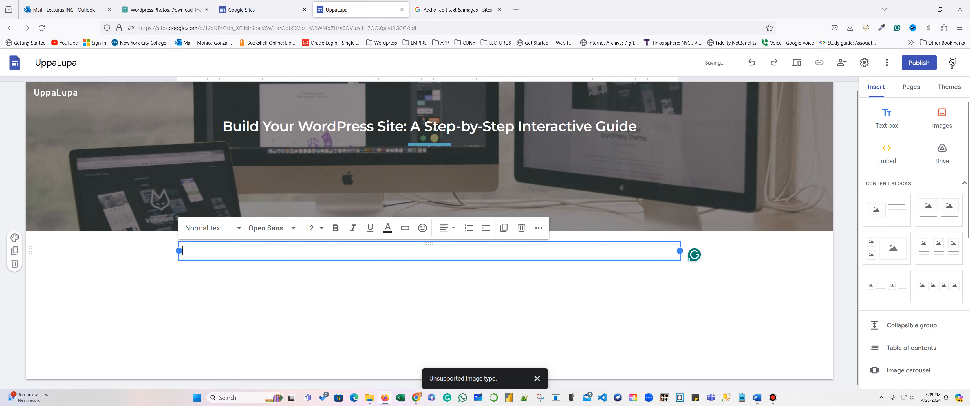
{"action": "left_click", "coordinate": [759, 399]}
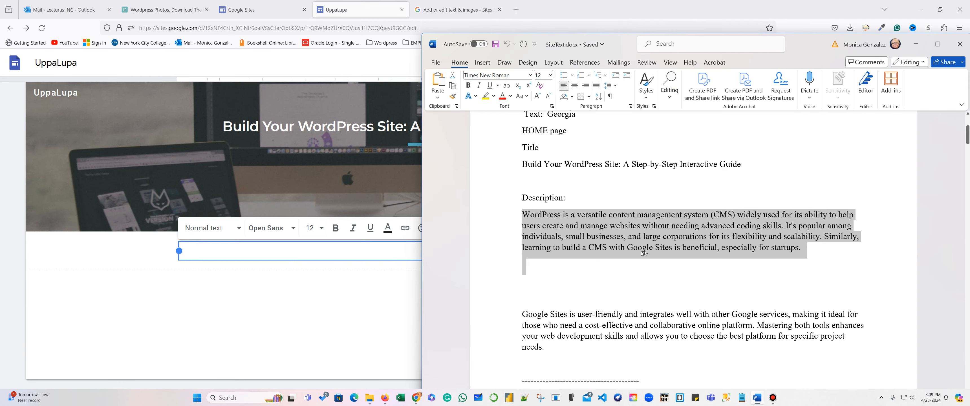
{"action": "left_click", "coordinate": [609, 265]}
{"action": "left_click_drag", "start_coordinate": [523, 215], "coordinate": [801, 261]}
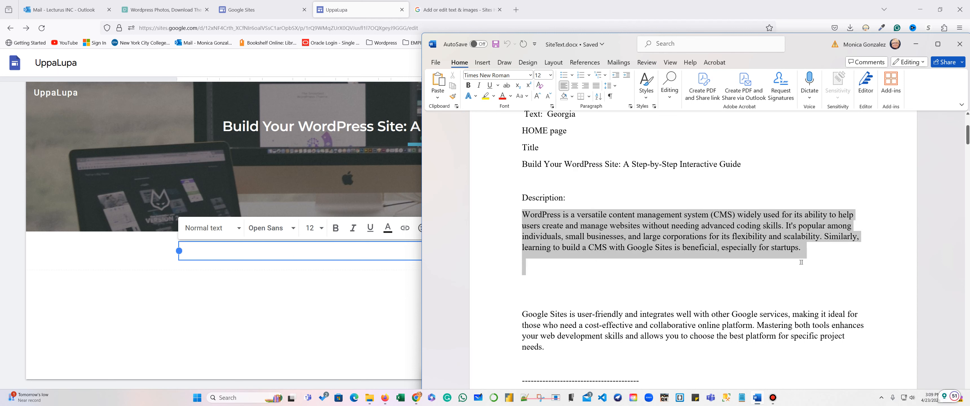
{"action": "right_click", "coordinate": [698, 235]}
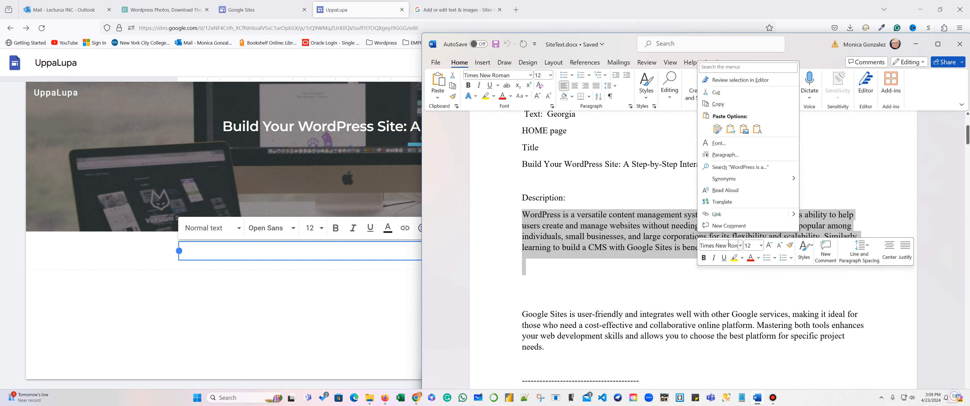
{"action": "left_click", "coordinate": [718, 105]}
Paste the description paragraph into the new text box and select it.
{"action": "left_click", "coordinate": [383, 259]}
{"action": "key", "text": "ctrl+v"}
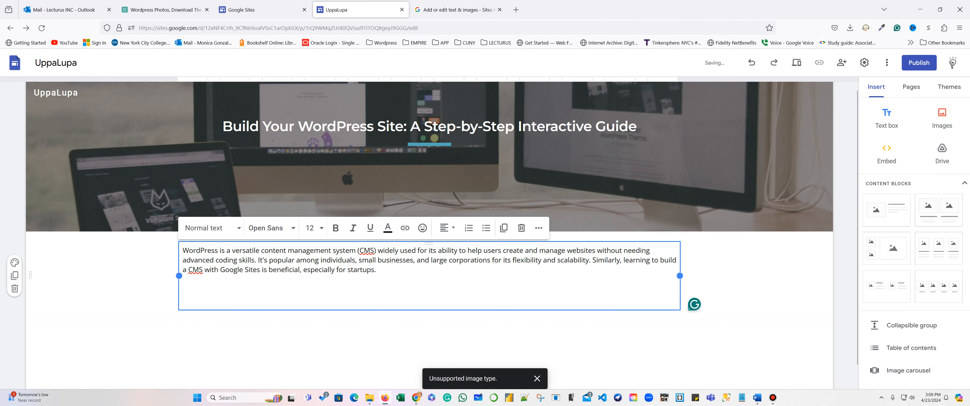
{"action": "left_click_drag", "start_coordinate": [381, 283], "coordinate": [180, 252]}
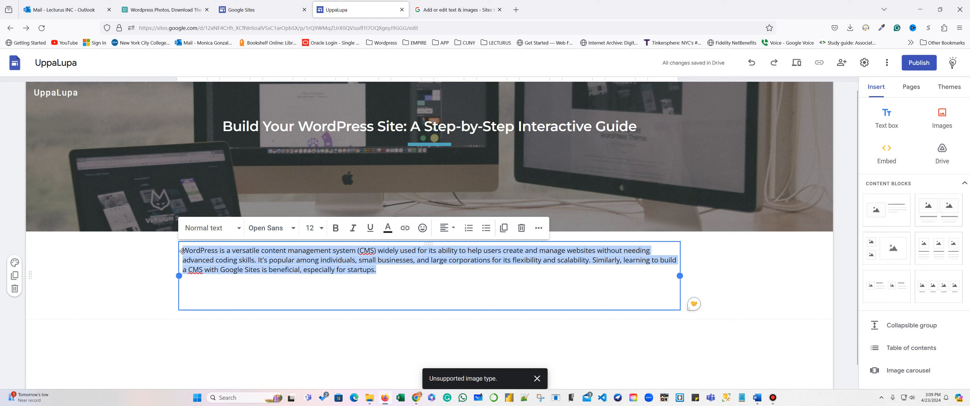
Set the WordPress description paragraph to Georgia and finish editing the text box.
{"action": "left_click", "coordinate": [270, 234]}
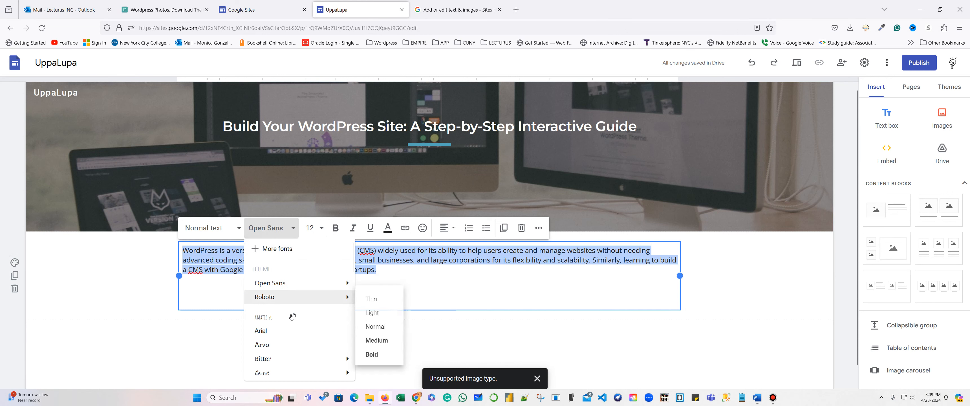
{"action": "scroll", "coordinate": [297, 309], "scroll_direction": "down", "scroll_amount": 10}
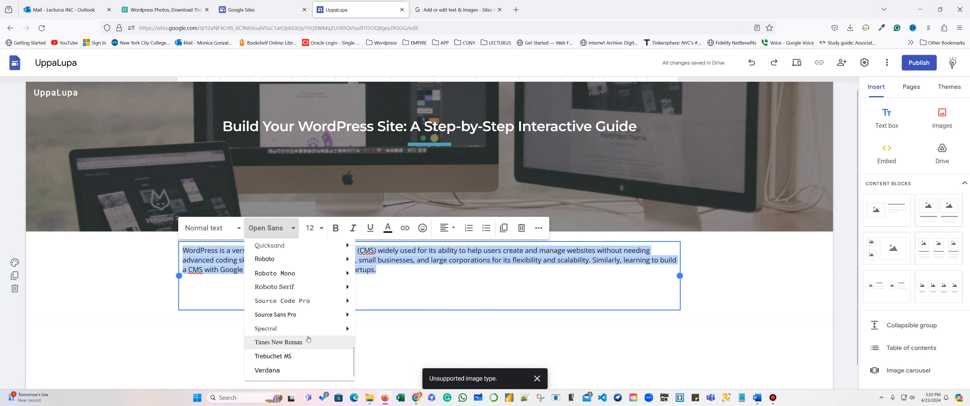
{"action": "scroll", "coordinate": [309, 339], "scroll_direction": "up", "scroll_amount": 7}
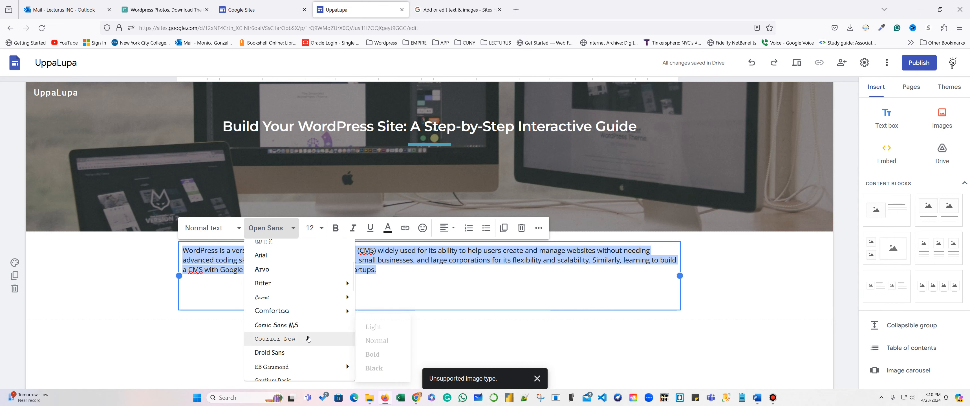
{"action": "scroll", "coordinate": [309, 339], "scroll_direction": "down", "scroll_amount": 3}
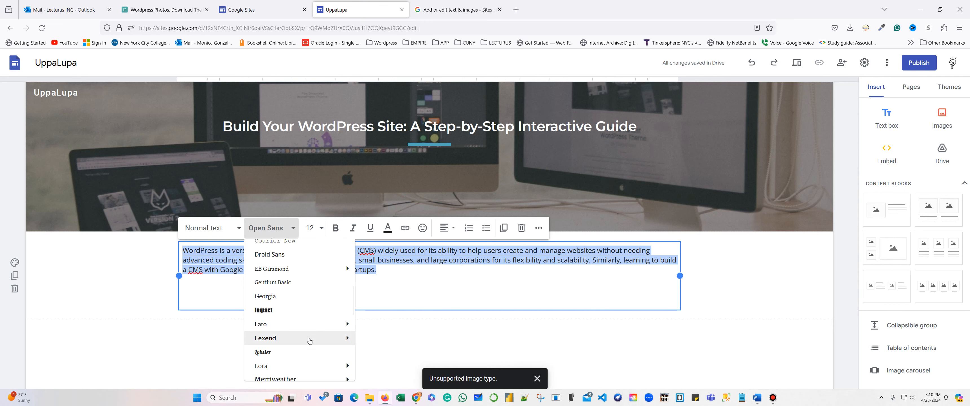
{"action": "left_click", "coordinate": [289, 298]}
{"action": "left_click", "coordinate": [384, 293]}
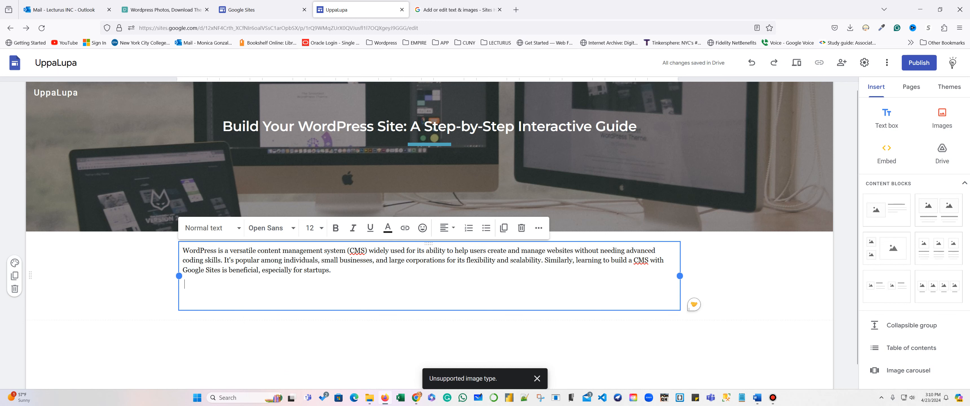
{"action": "left_click", "coordinate": [693, 341]}
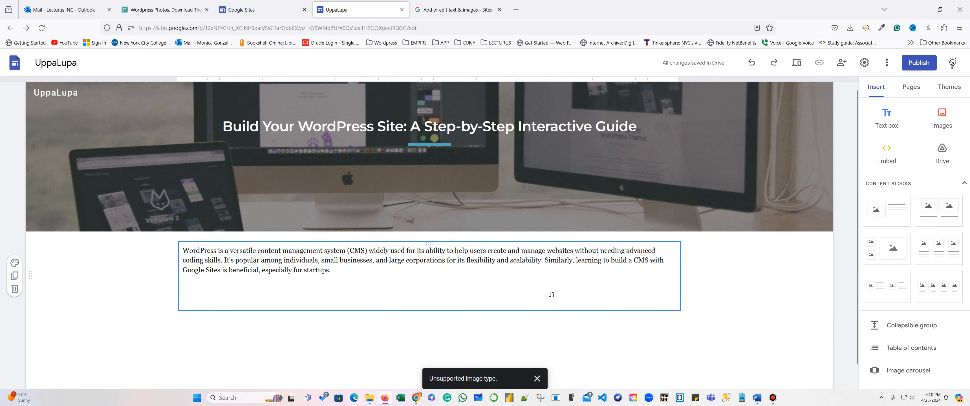
{"action": "scroll", "coordinate": [522, 299], "scroll_direction": "down", "scroll_amount": 1}
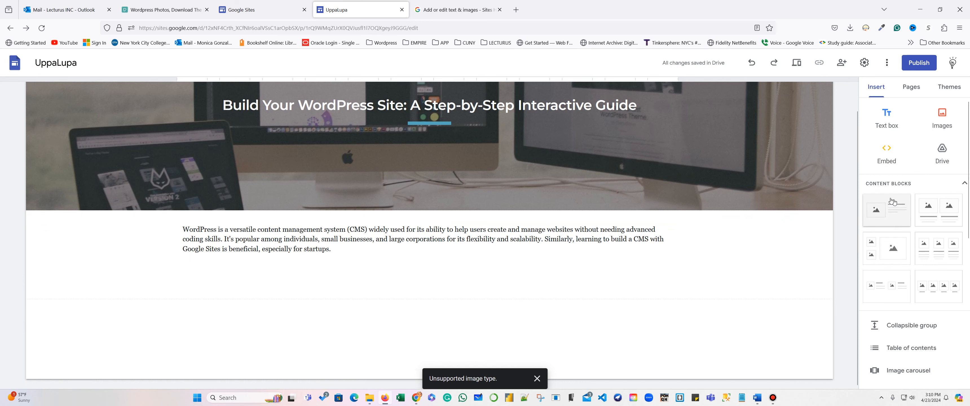
Insert an image-with-text block and upload pexels-markus-winkler-1430818-4160094.jpg into its image slot.
{"action": "left_click", "coordinate": [877, 186]}
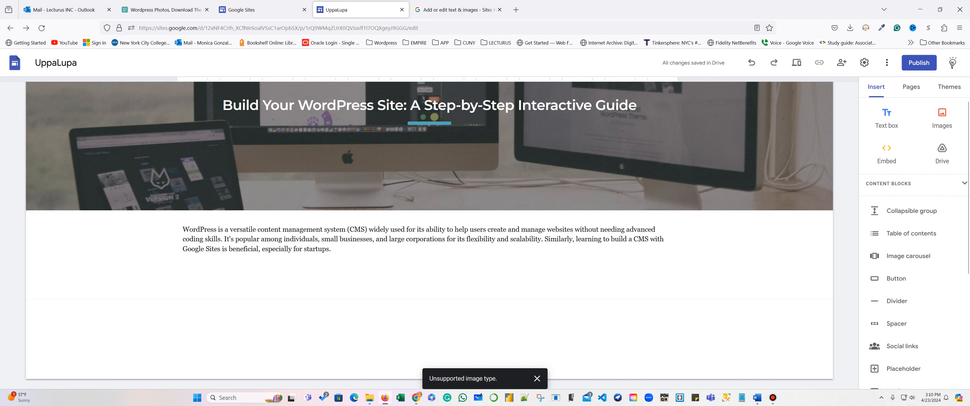
{"action": "left_click", "coordinate": [907, 184]}
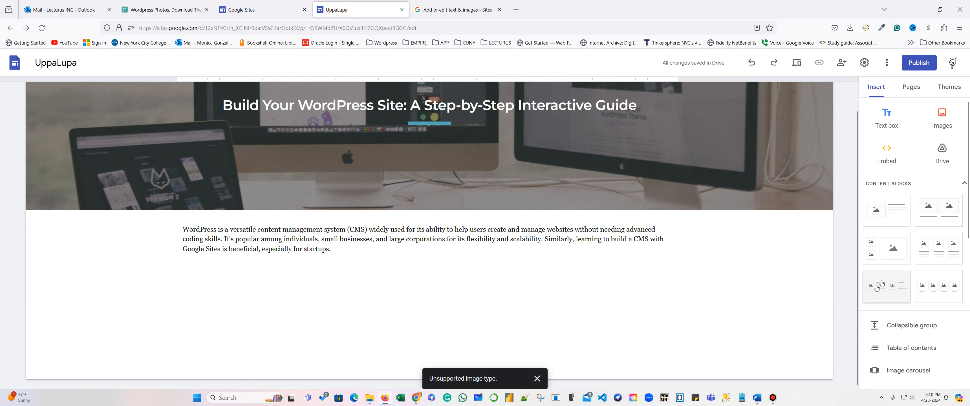
{"action": "left_click", "coordinate": [883, 213]}
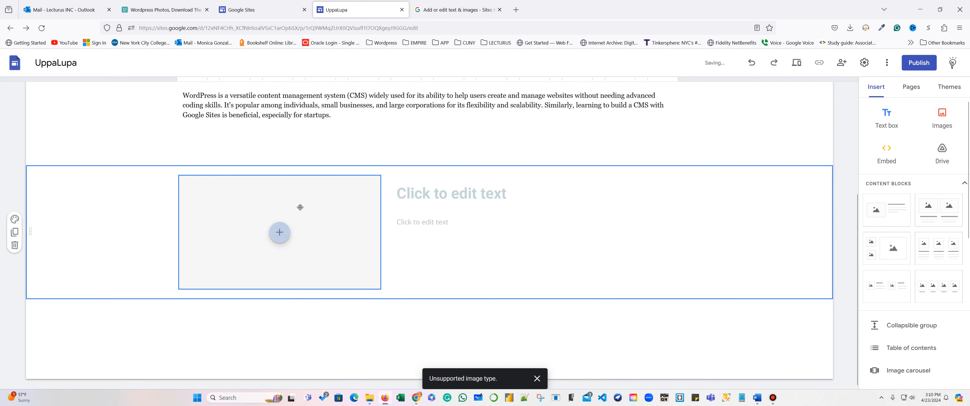
{"action": "left_click", "coordinate": [279, 232]}
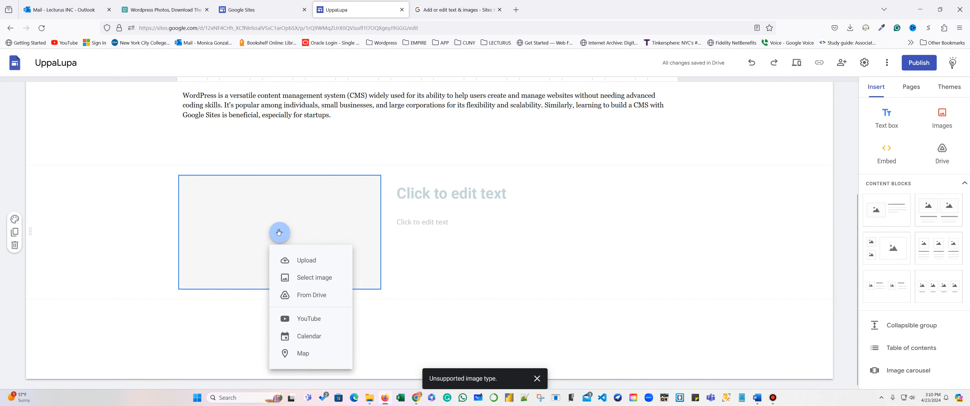
{"action": "left_click", "coordinate": [307, 263]}
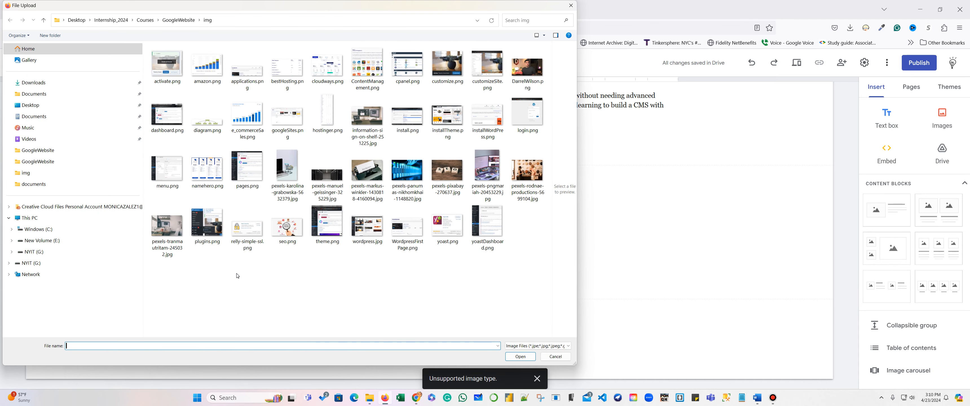
{"action": "left_click", "coordinate": [366, 173]}
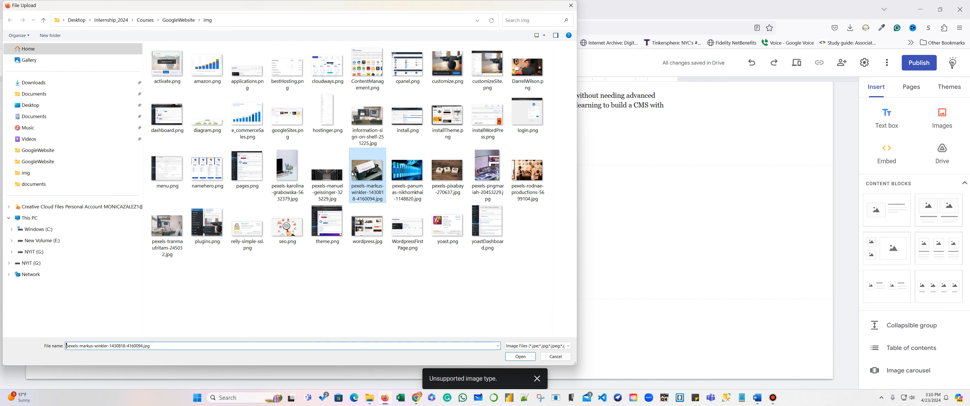
{"action": "left_click", "coordinate": [527, 357]}
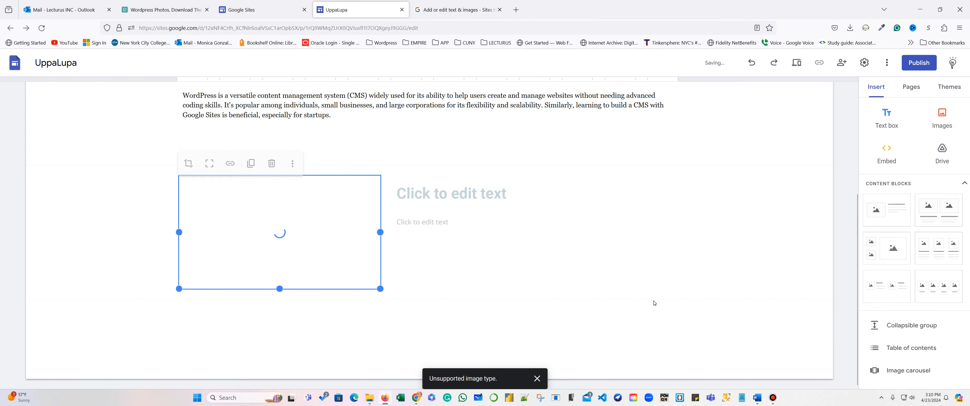
Copy the Google Sites paragraph from the Word notes for the block's text box.
{"action": "left_click", "coordinate": [507, 231]}
{"action": "left_click", "coordinate": [506, 228]}
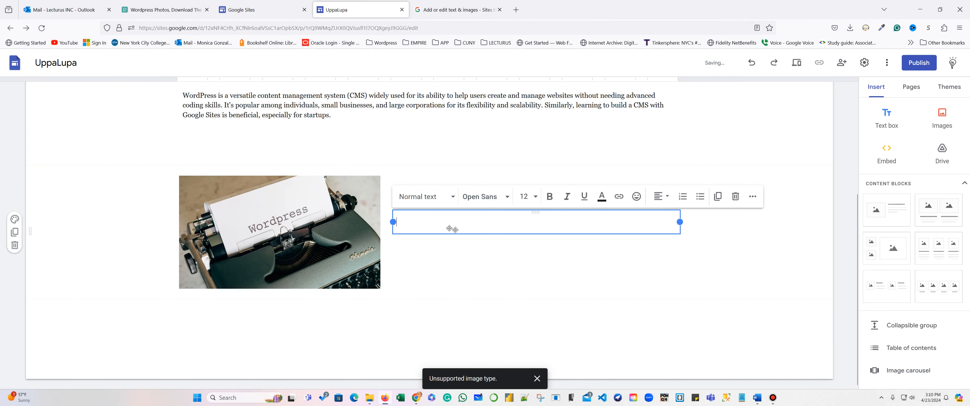
{"action": "left_click", "coordinate": [758, 401]}
{"action": "left_click", "coordinate": [697, 303]}
{"action": "left_click_drag", "start_coordinate": [545, 348], "coordinate": [525, 303]}
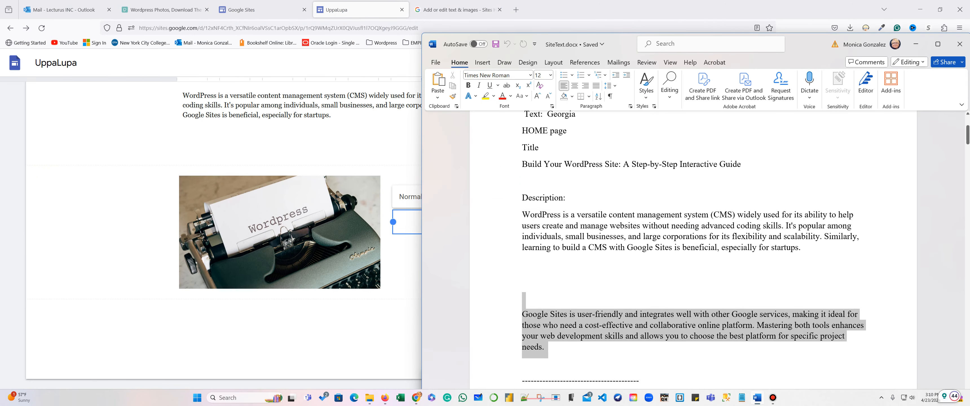
{"action": "right_click", "coordinate": [541, 326]}
{"action": "left_click", "coordinate": [561, 196]}
Paste the paragraph into the block's text box and delete the typewriter photo.
{"action": "left_click", "coordinate": [415, 275]}
{"action": "key", "text": "ctrl+v"}
{"action": "left_click", "coordinate": [373, 229]}
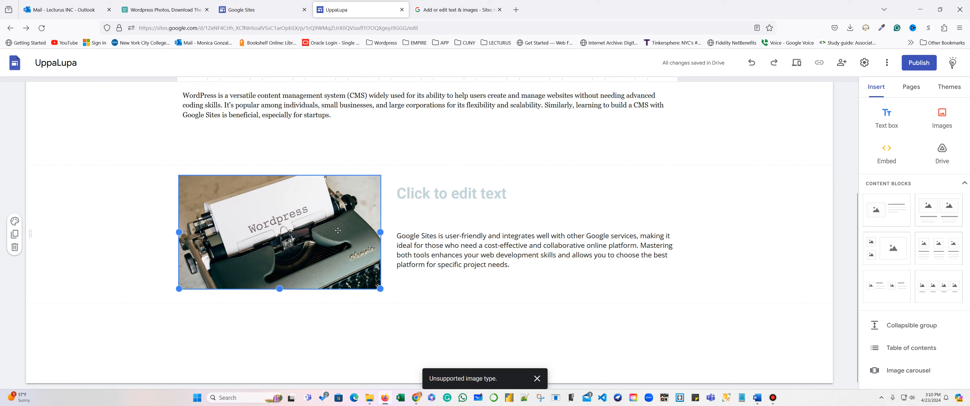
{"action": "left_click", "coordinate": [272, 160]}
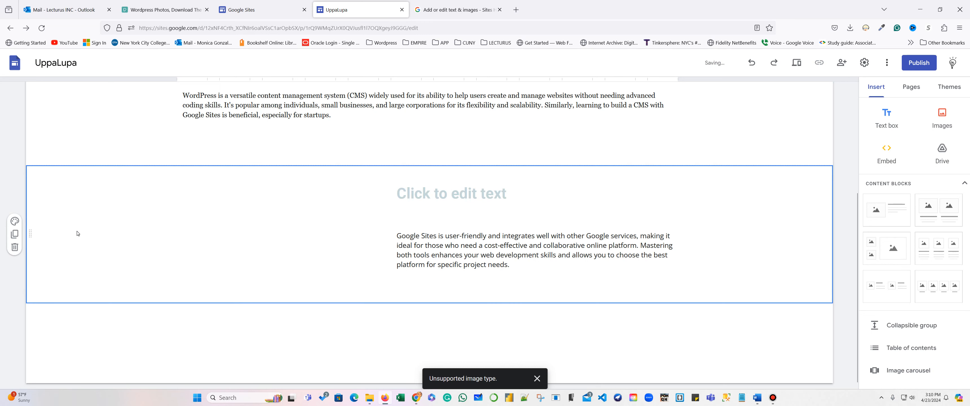
Delete the image-and-text section and insert a new image-with-text block, starting a photo upload.
{"action": "left_click", "coordinate": [15, 247]}
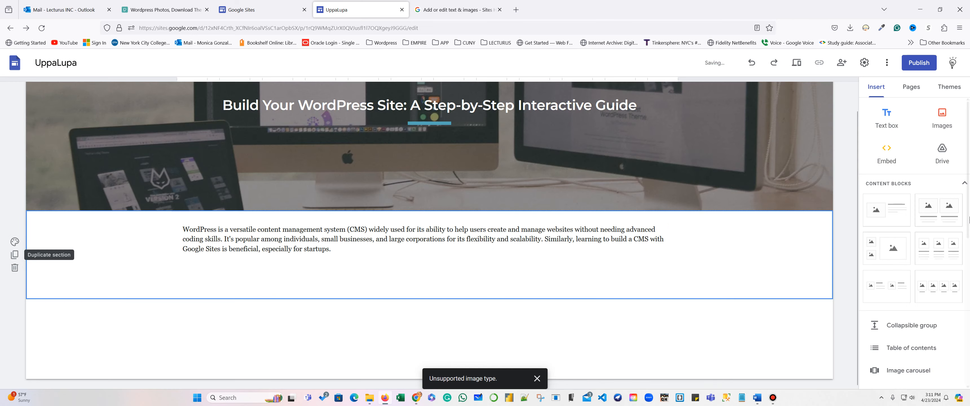
{"action": "left_click", "coordinate": [886, 210]}
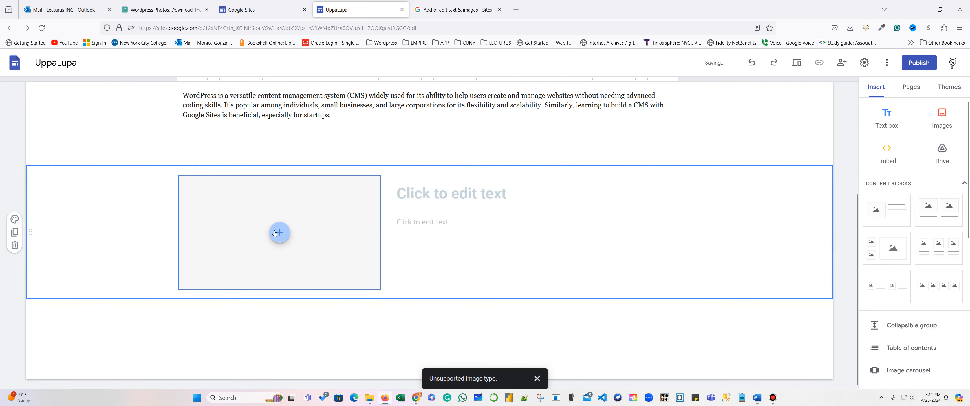
{"action": "left_click", "coordinate": [279, 232]}
{"action": "left_click", "coordinate": [312, 261]}
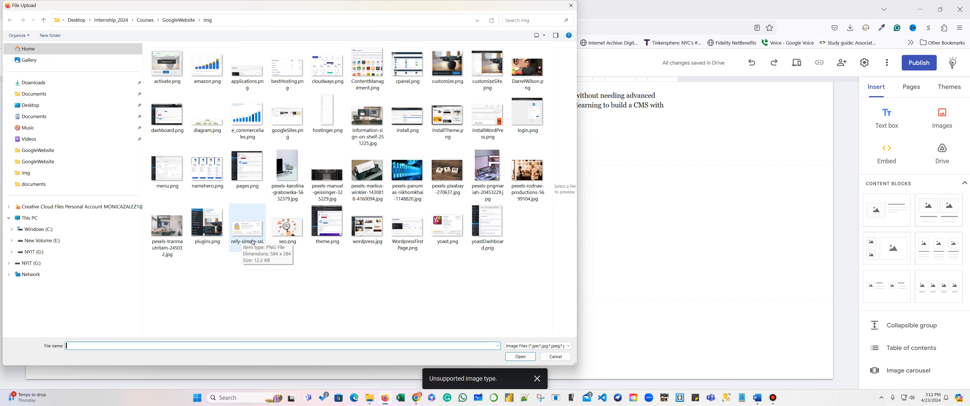
Cancel the upload from the img folder without choosing a file and open a new browser tab.
{"action": "left_click", "coordinate": [180, 20]}
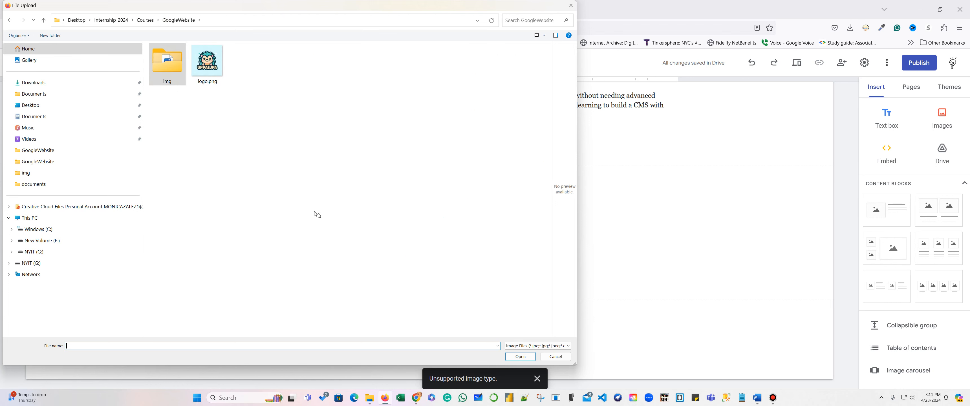
{"action": "double_click", "coordinate": [166, 60]}
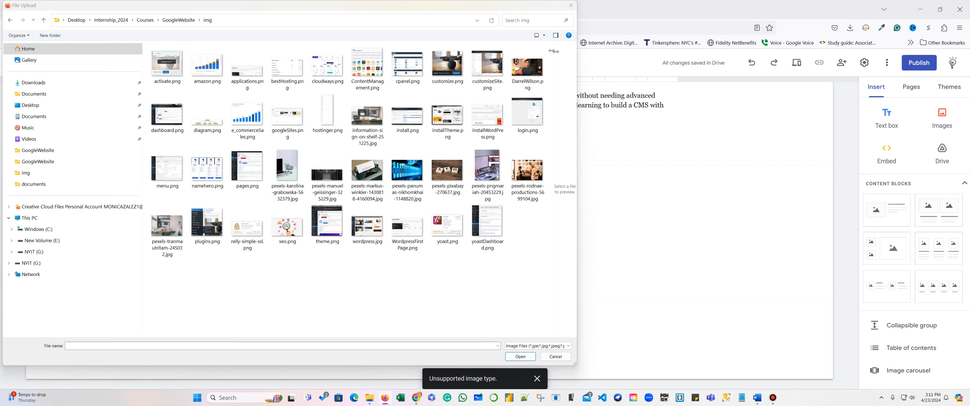
{"action": "left_click", "coordinate": [571, 5]}
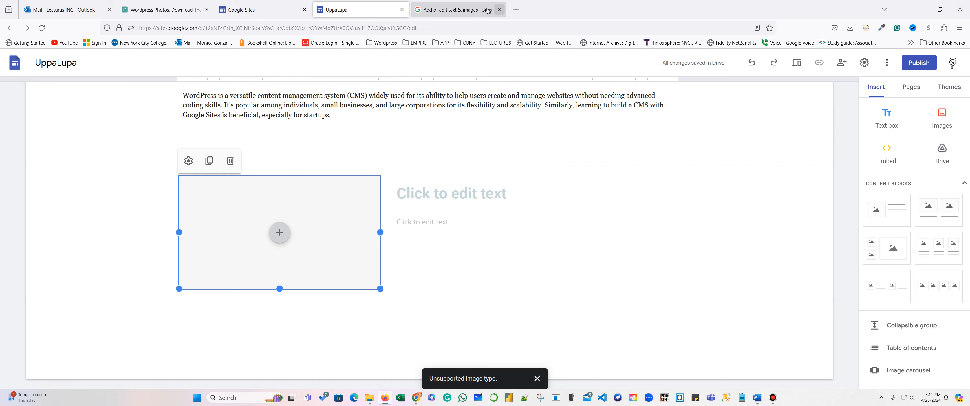
{"action": "left_click", "coordinate": [521, 13]}
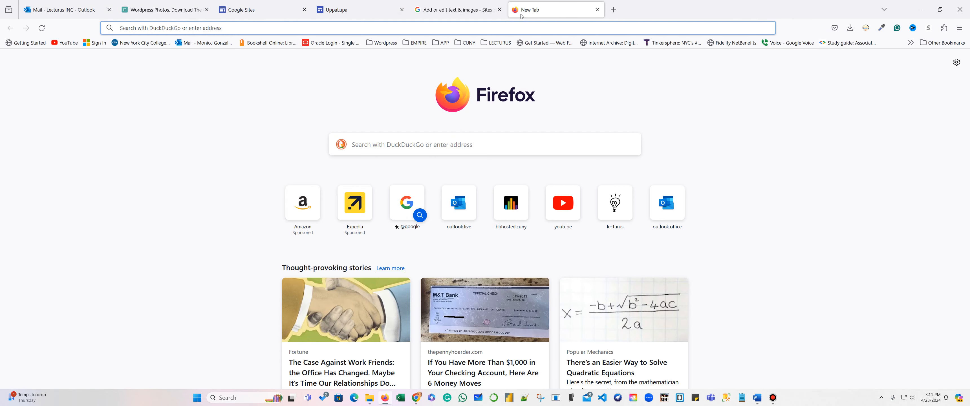
Search DuckDuckGo Images for 'google sites' and preview the Make a Website in Google Sites picture.
{"action": "type", "text": "google"}
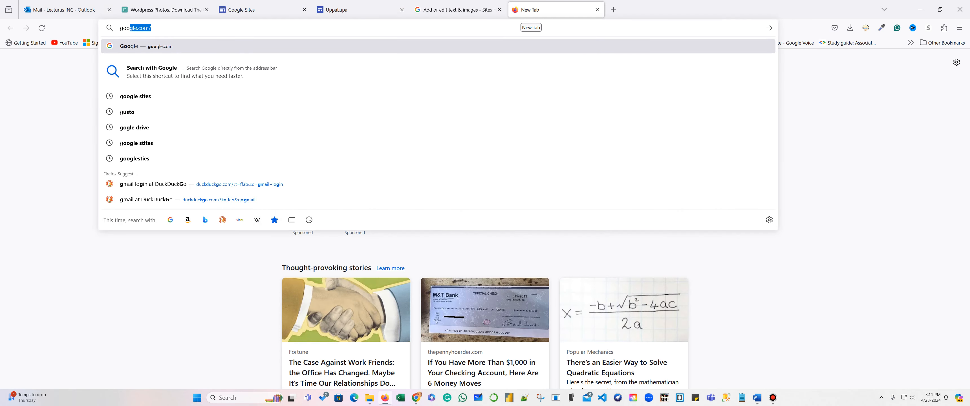
{"action": "type", "text": " sites"}
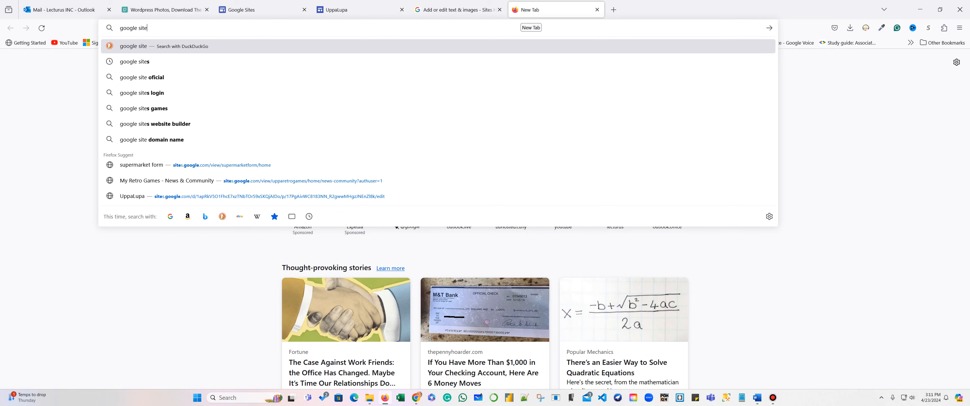
{"action": "key", "text": "Return"}
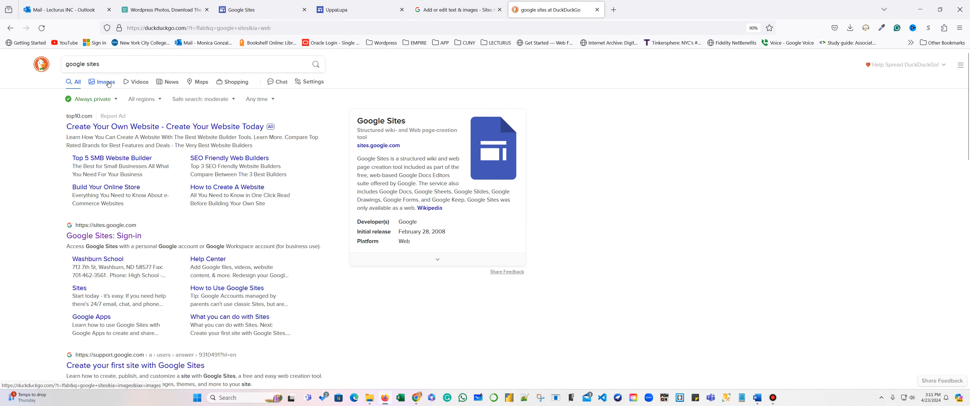
{"action": "left_click", "coordinate": [101, 82]}
{"action": "scroll", "coordinate": [476, 296], "scroll_direction": "down", "scroll_amount": 3}
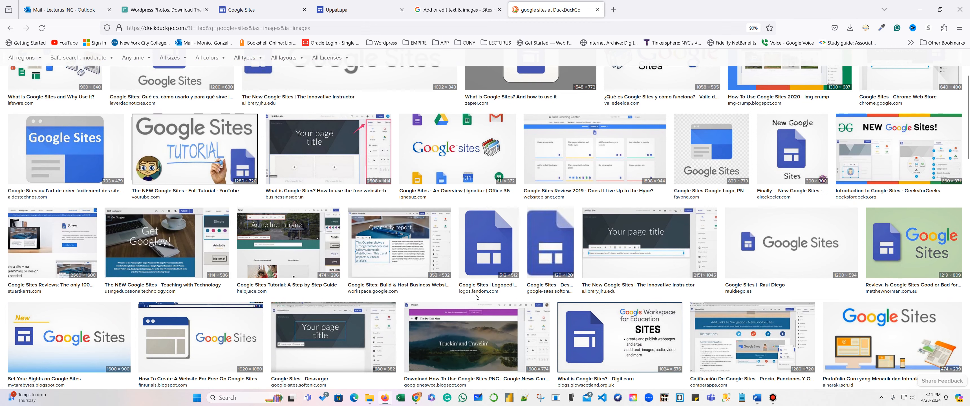
{"action": "scroll", "coordinate": [475, 296], "scroll_direction": "down", "scroll_amount": 3}
{"action": "scroll", "coordinate": [477, 300], "scroll_direction": "down", "scroll_amount": 5}
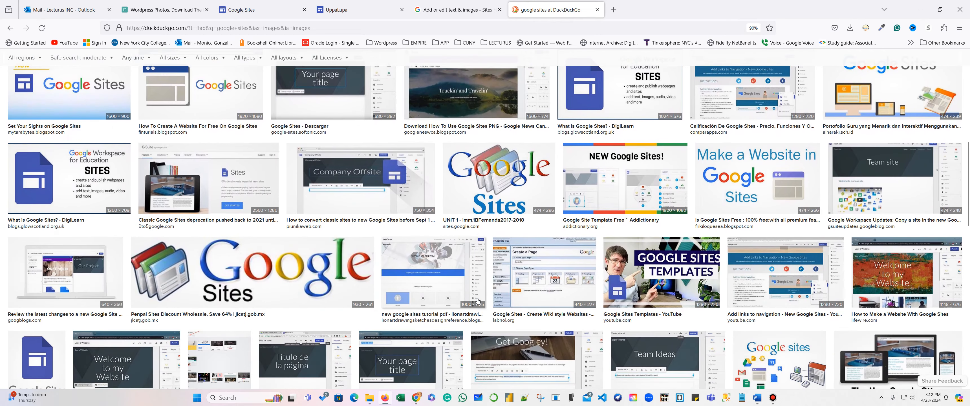
{"action": "left_click", "coordinate": [732, 197]}
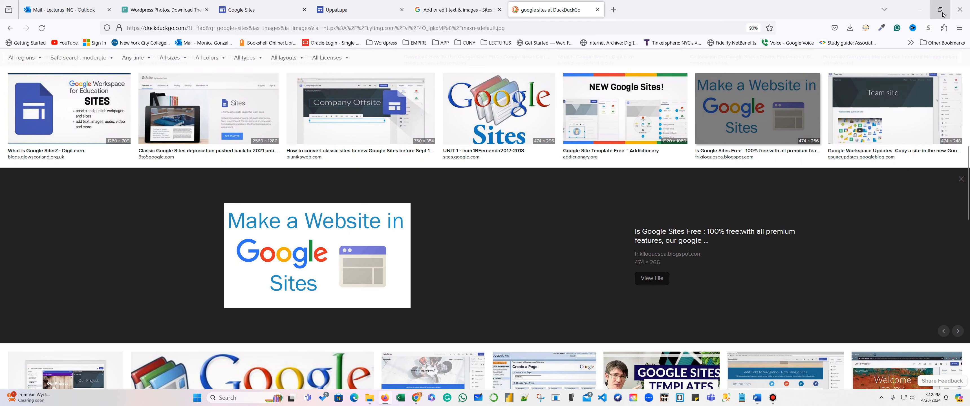
Save the picture to the desktop as googleSites.jpeg and restore the browser to full screen.
{"action": "left_click", "coordinate": [940, 9]}
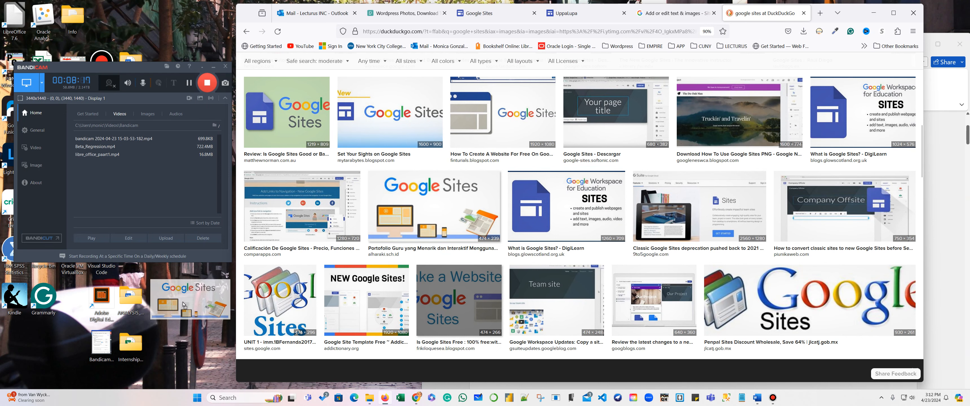
{"action": "left_click_drag", "start_coordinate": [183, 304], "coordinate": [183, 303]}
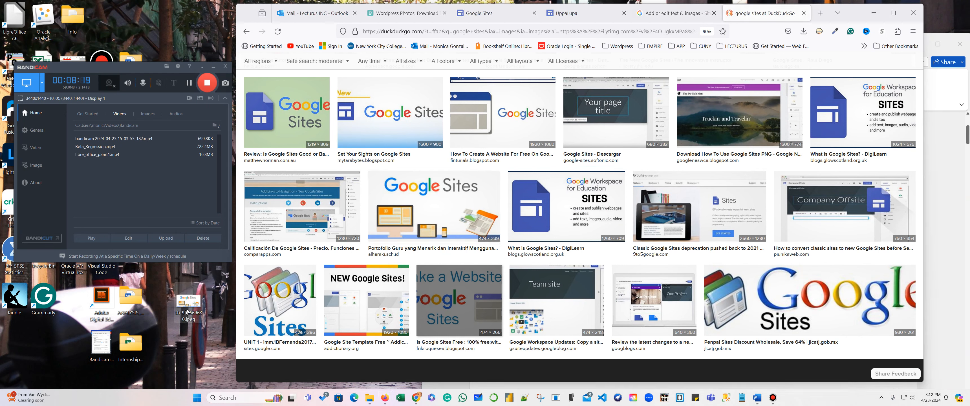
{"action": "right_click", "coordinate": [179, 315]}
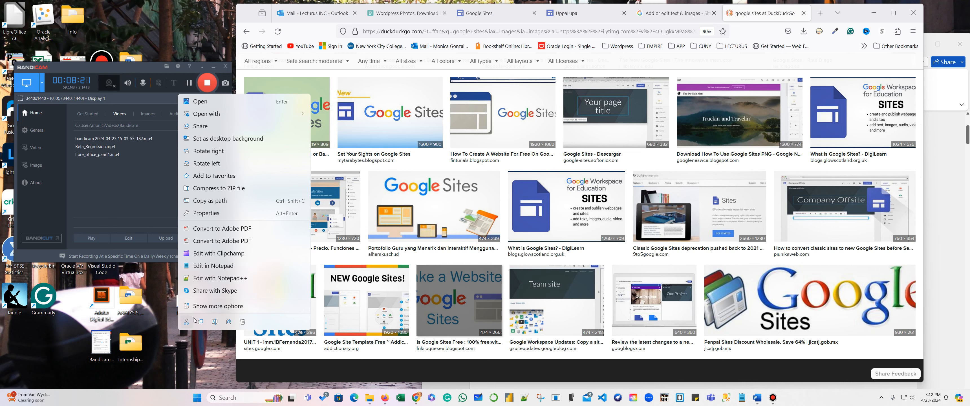
{"action": "left_click", "coordinate": [214, 323]}
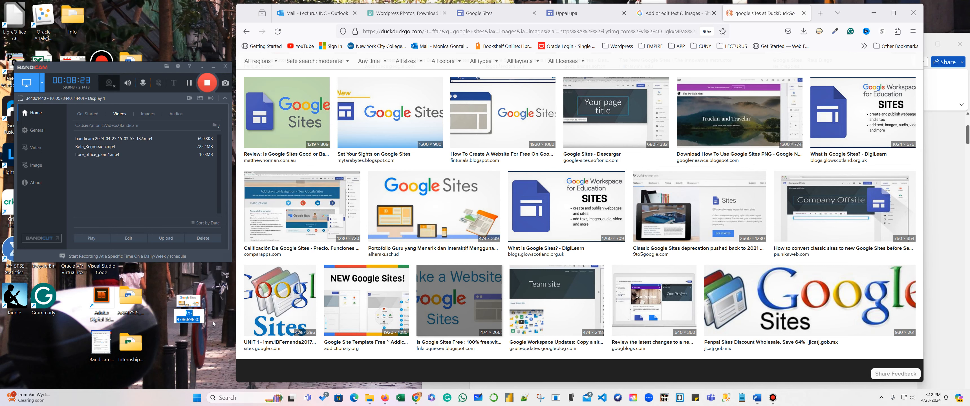
{"action": "type", "text": "google"}
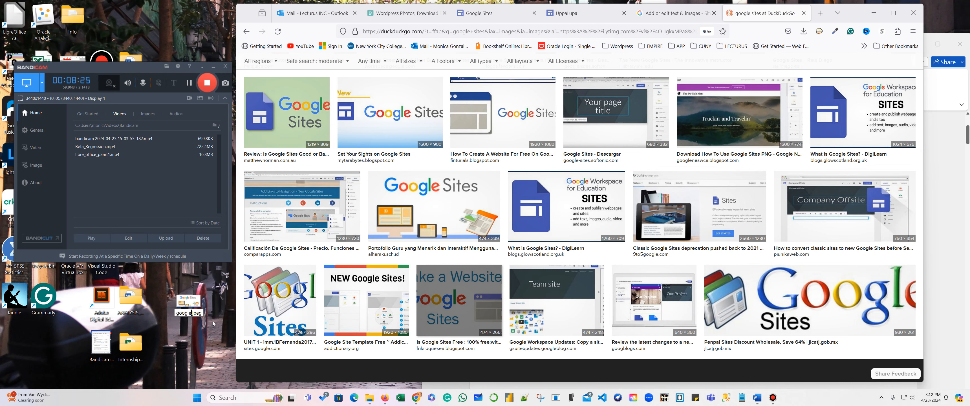
{"action": "type", "text": "Sites"}
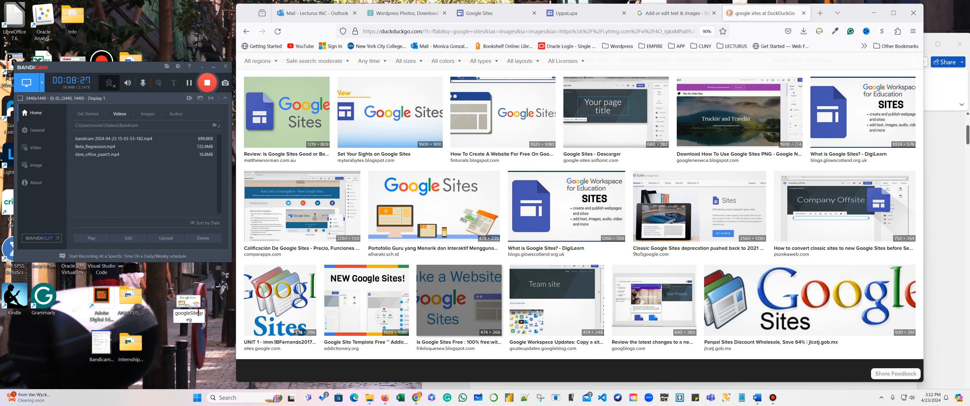
{"action": "key", "text": "Return"}
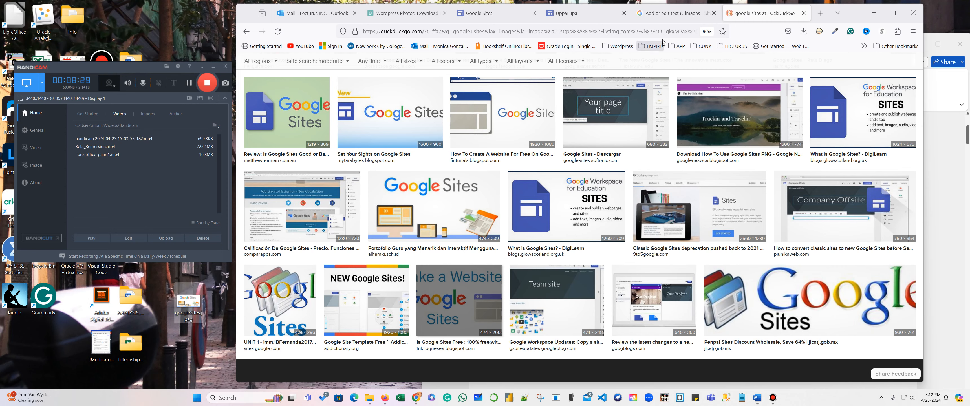
{"action": "left_click", "coordinate": [888, 17]}
Upload googleSites.jpeg from the Desktop into the block's image placeholder.
{"action": "left_click", "coordinate": [357, 10]}
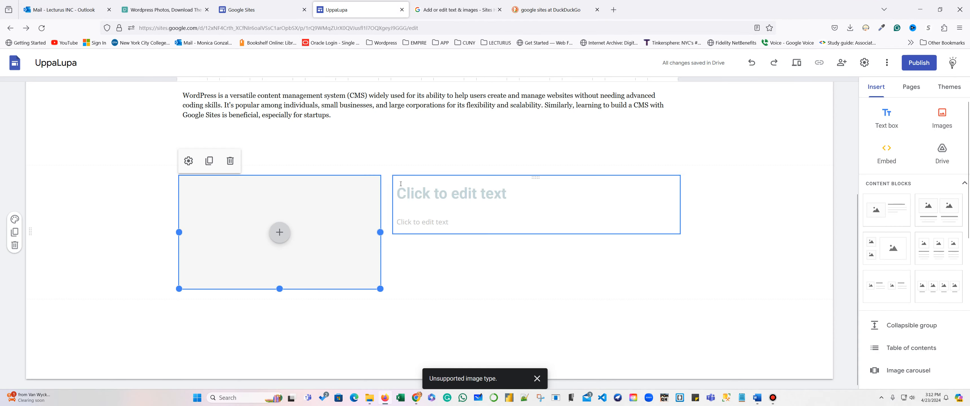
{"action": "left_click", "coordinate": [279, 232]}
{"action": "left_click", "coordinate": [297, 261]}
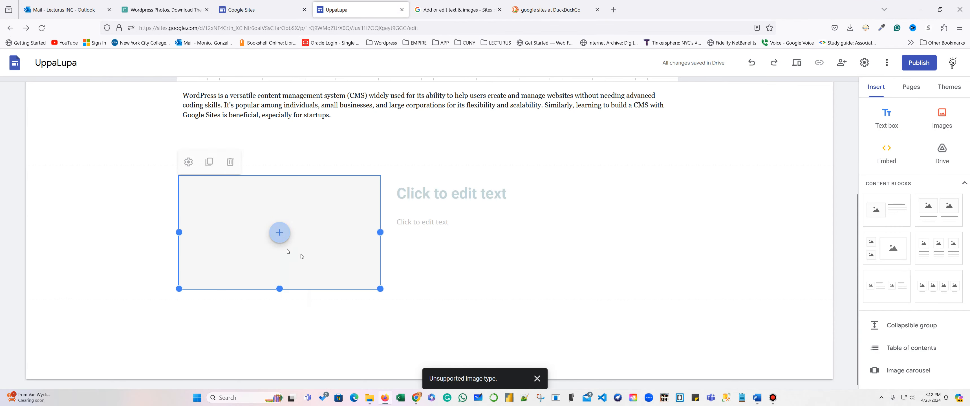
{"action": "left_click", "coordinate": [102, 106]}
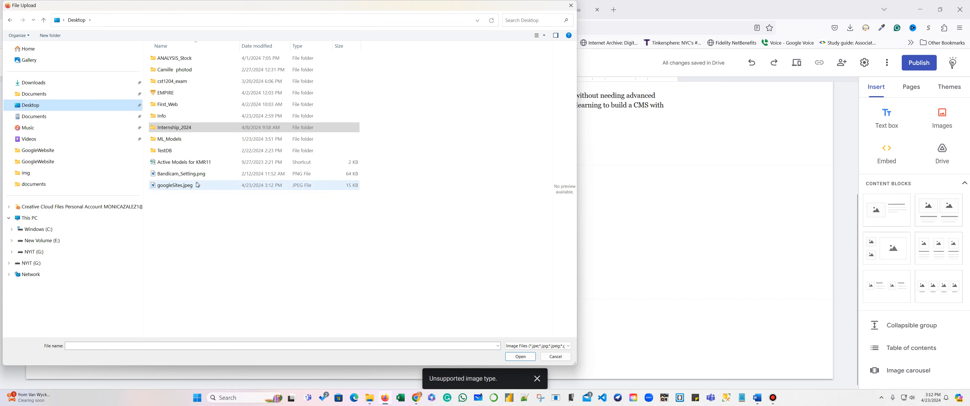
{"action": "left_click", "coordinate": [167, 186]}
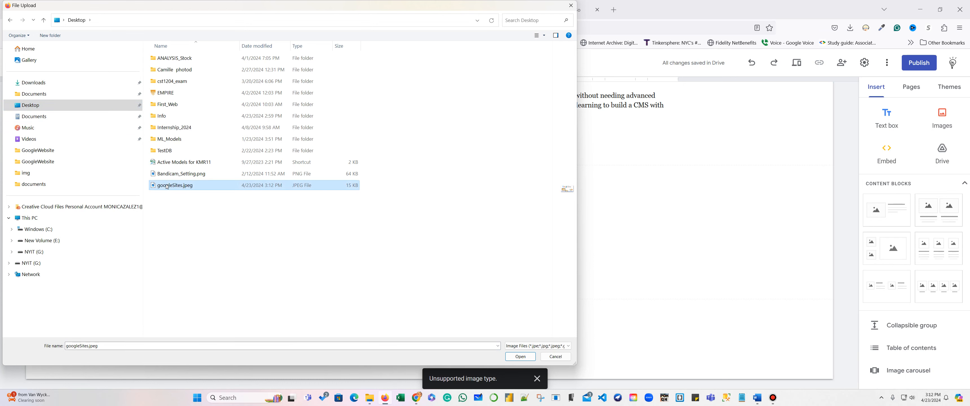
{"action": "left_click", "coordinate": [521, 356]}
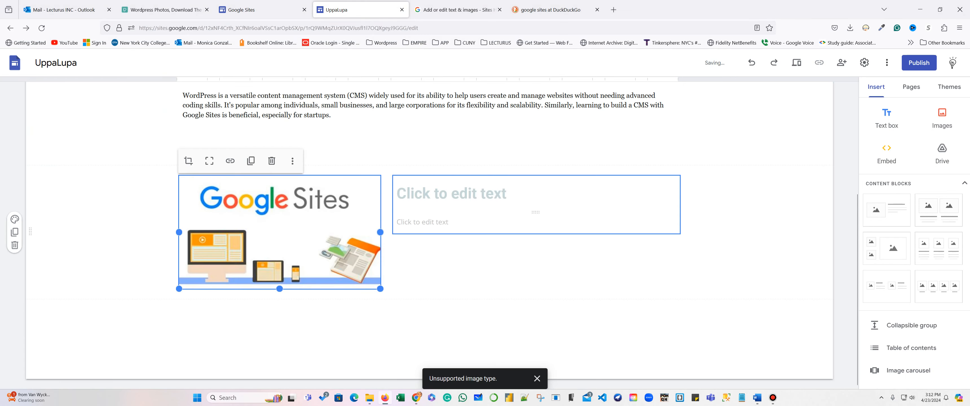
Copy the Google Sites paragraph from Word and paste it into the block's body text box.
{"action": "left_click", "coordinate": [423, 222]}
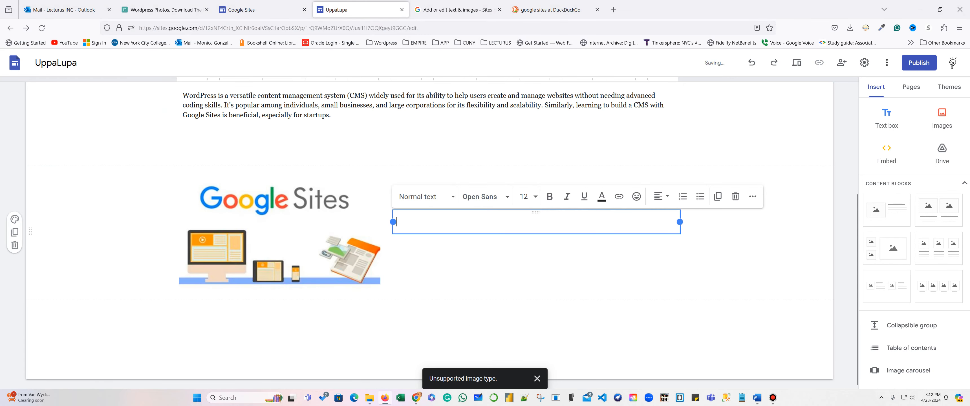
{"action": "left_click", "coordinate": [760, 402]}
{"action": "right_click", "coordinate": [614, 331]}
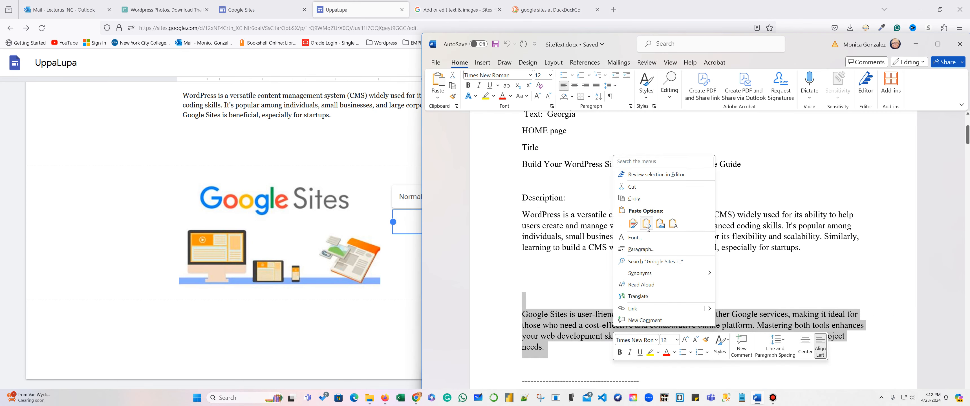
{"action": "left_click", "coordinate": [639, 198]}
{"action": "left_click", "coordinate": [418, 288]}
{"action": "key", "text": "ctrl+v"}
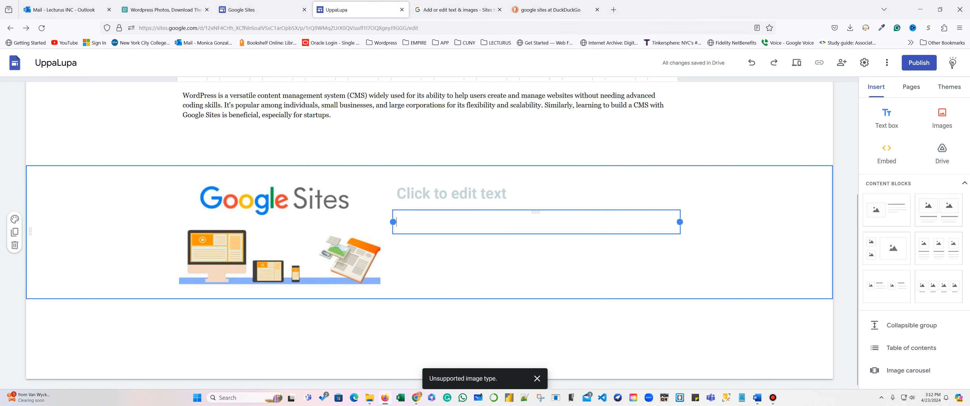
{"action": "left_click", "coordinate": [415, 223]}
{"action": "key", "text": "ctrl+v"}
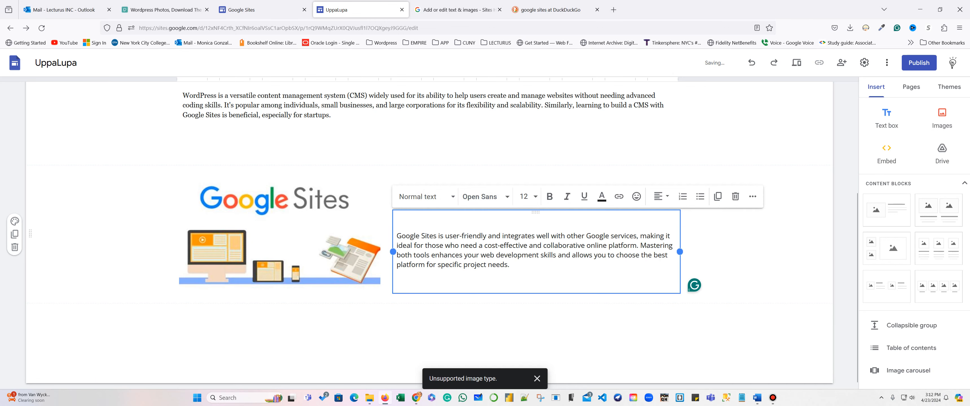
Drag the words 'Google Sites' from the Word notes into the block's title.
{"action": "left_click", "coordinate": [757, 397]}
{"action": "scroll", "coordinate": [658, 282], "scroll_direction": "down", "scroll_amount": 2}
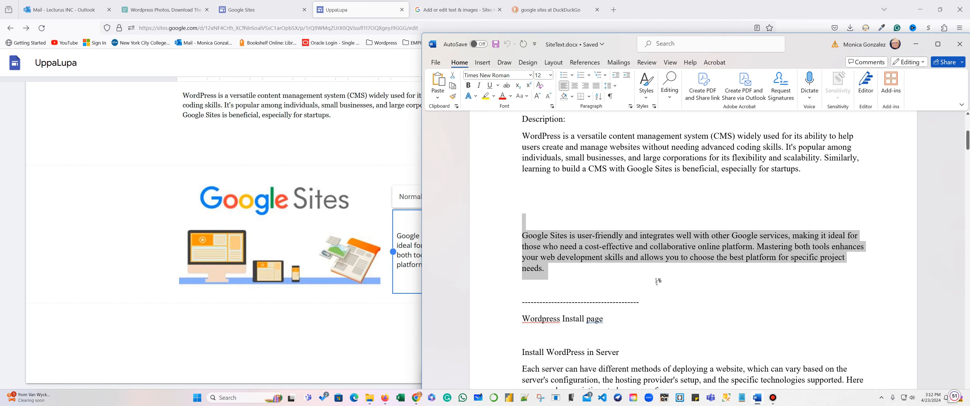
{"action": "left_click", "coordinate": [658, 285]}
{"action": "left_click_drag", "start_coordinate": [570, 235], "coordinate": [516, 238]}
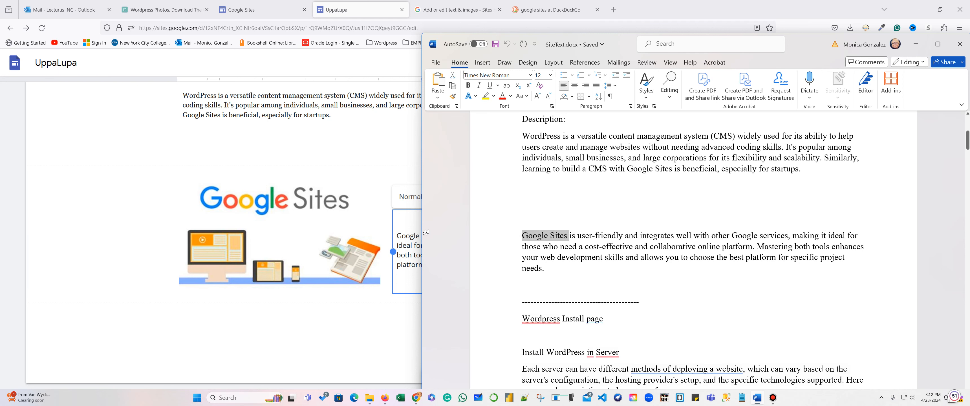
{"action": "left_click_drag", "start_coordinate": [426, 232], "coordinate": [407, 181]}
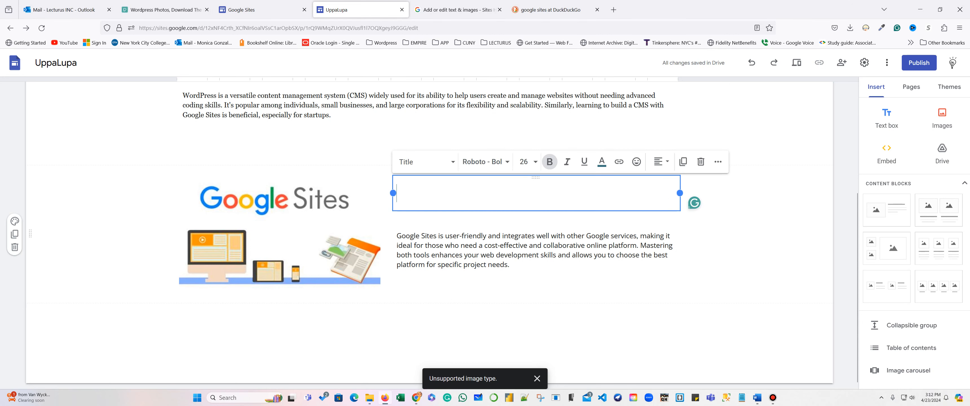
Set the Google Sites title font to Montserrat Semi Bold.
{"action": "left_click_drag", "start_coordinate": [434, 196], "coordinate": [395, 192]}
{"action": "left_click", "coordinate": [488, 164]}
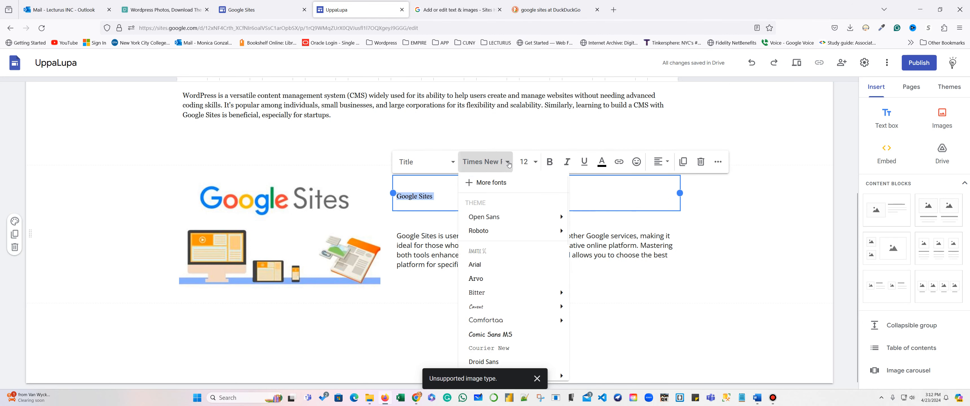
{"action": "scroll", "coordinate": [543, 268], "scroll_direction": "down", "scroll_amount": 6}
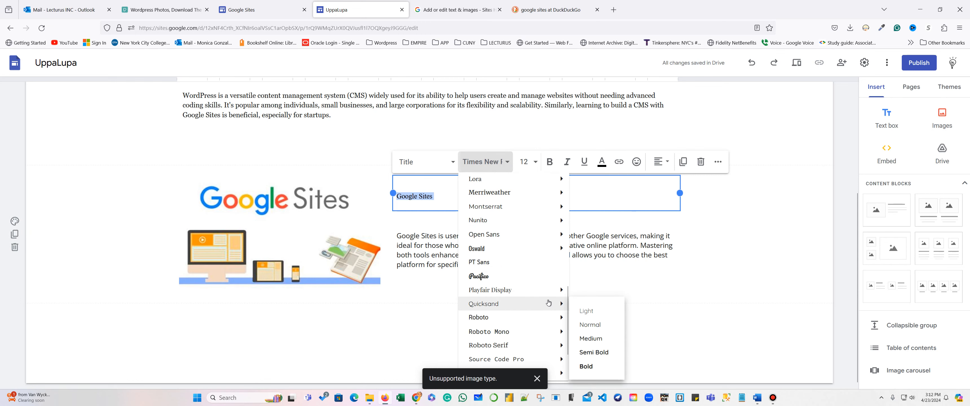
{"action": "mouse_move", "coordinate": [547, 303]}
{"action": "scroll", "coordinate": [543, 282], "scroll_direction": "up", "scroll_amount": 5}
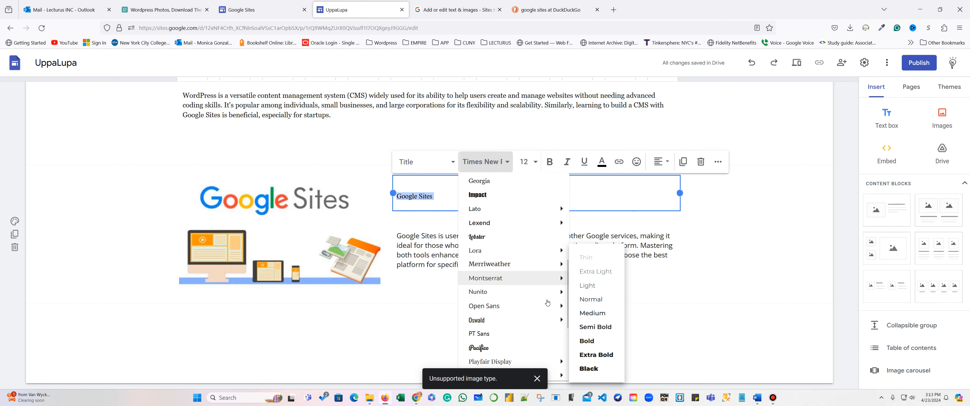
{"action": "mouse_move", "coordinate": [536, 252]}
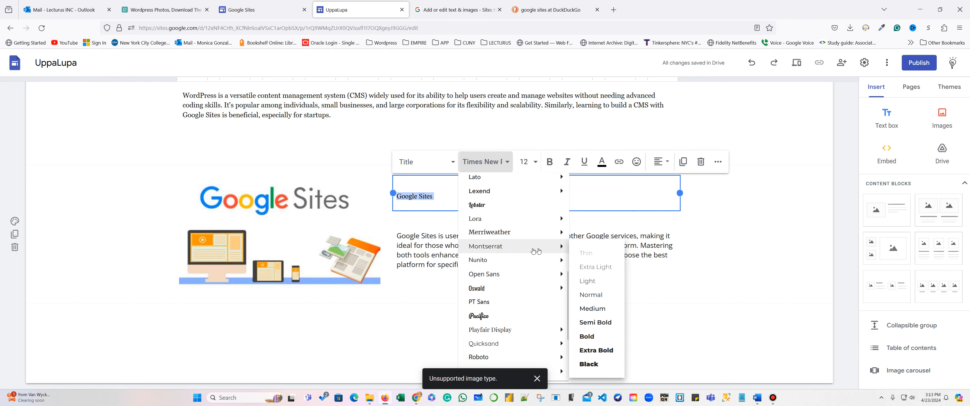
{"action": "left_click", "coordinate": [601, 322]}
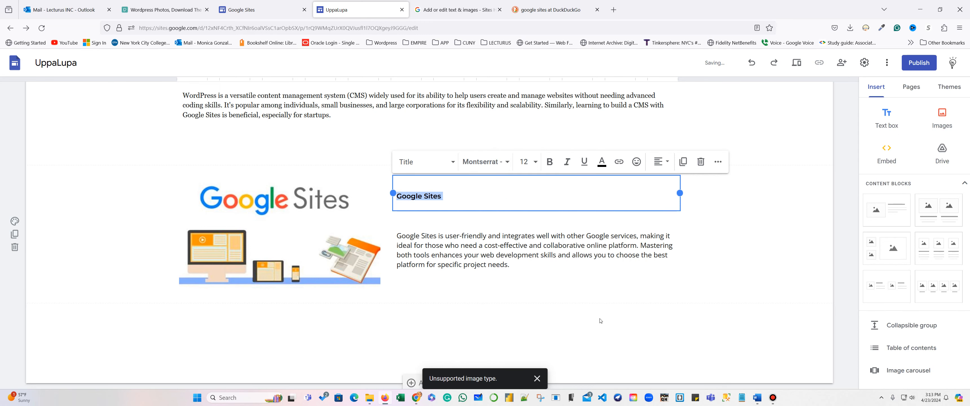
Make the title size 24 and center it over the paragraph.
{"action": "left_click", "coordinate": [536, 162]}
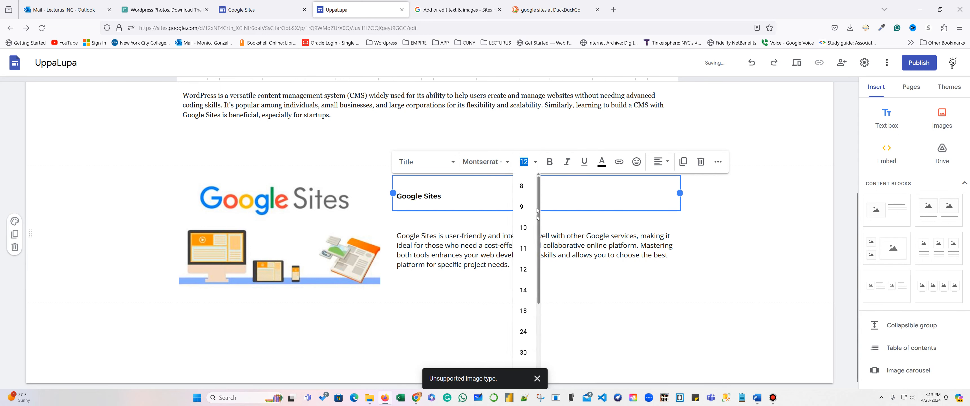
{"action": "left_click", "coordinate": [523, 332]}
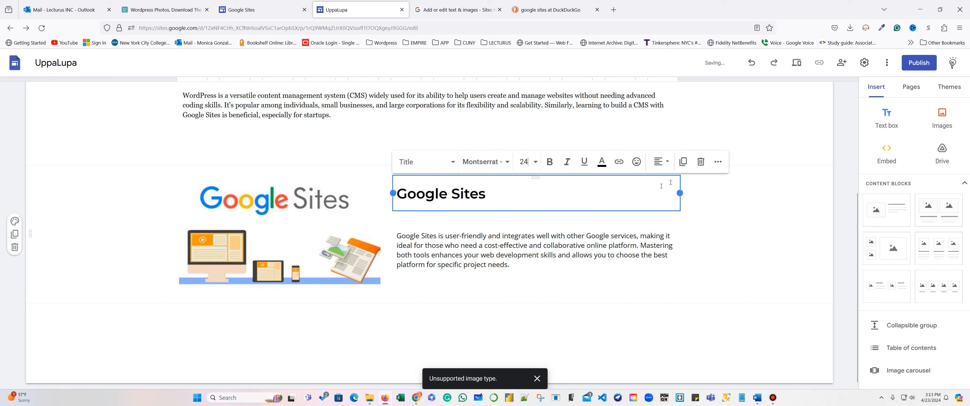
{"action": "left_click", "coordinate": [666, 163]}
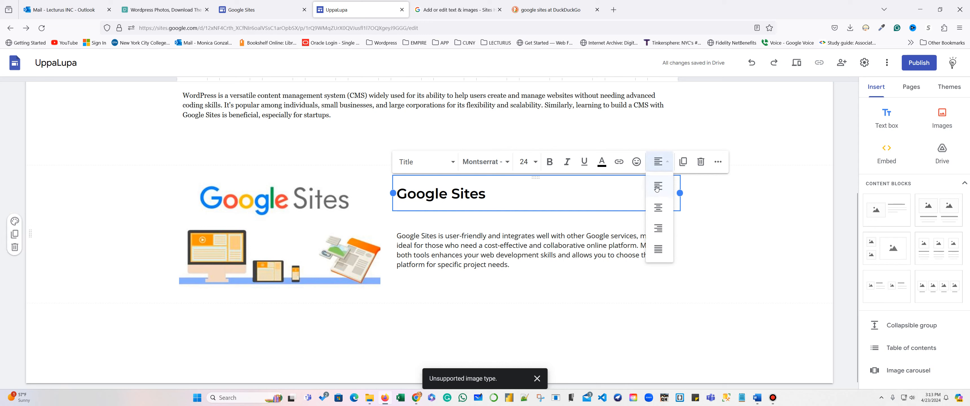
{"action": "left_click", "coordinate": [658, 207]}
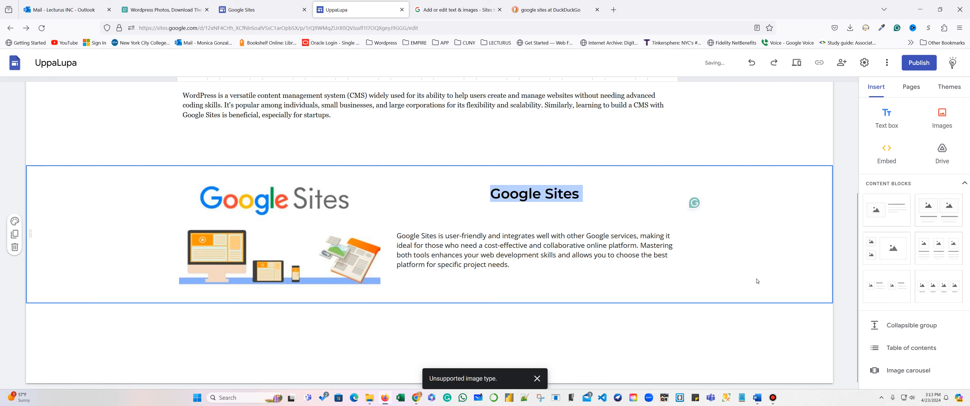
{"action": "scroll", "coordinate": [694, 194], "scroll_direction": "up", "scroll_amount": 4}
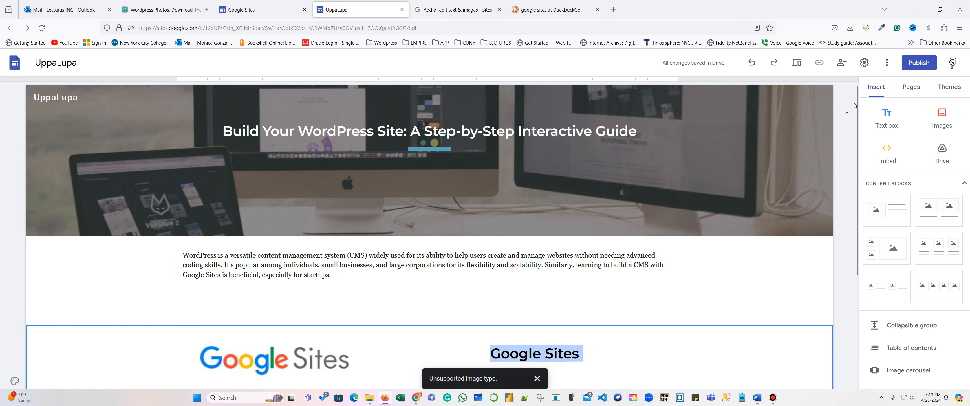
{"action": "left_click", "coordinate": [797, 63]}
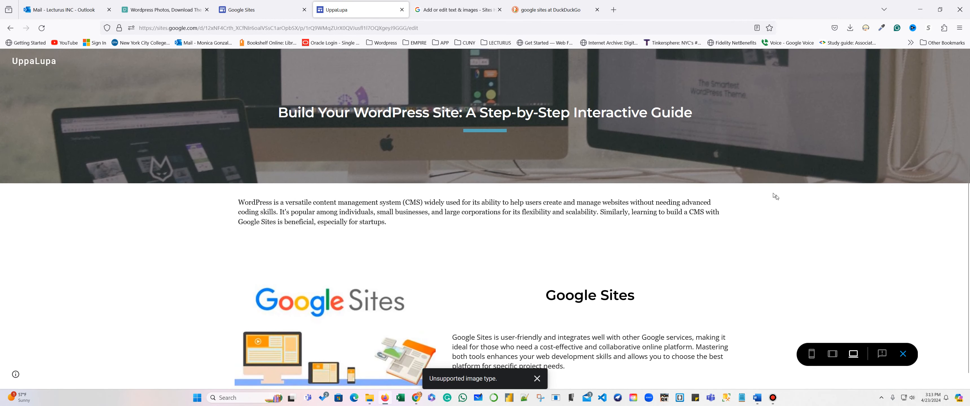
{"action": "scroll", "coordinate": [486, 289], "scroll_direction": "down", "scroll_amount": 1}
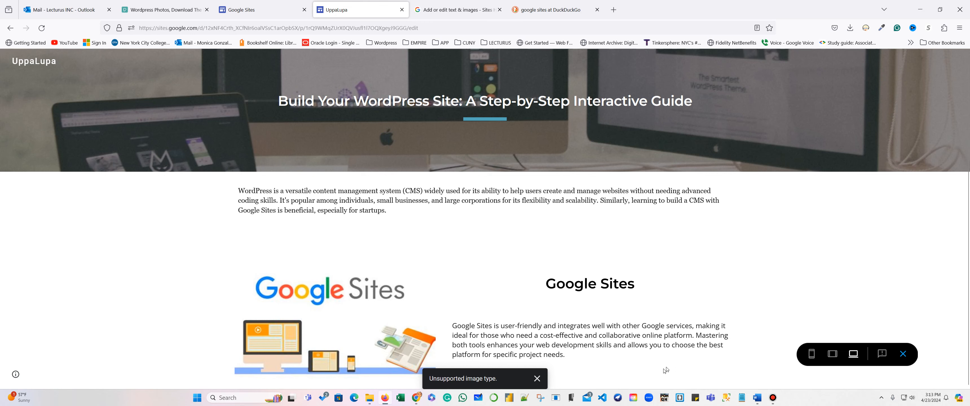
{"action": "scroll", "coordinate": [610, 291], "scroll_direction": "up", "scroll_amount": 1}
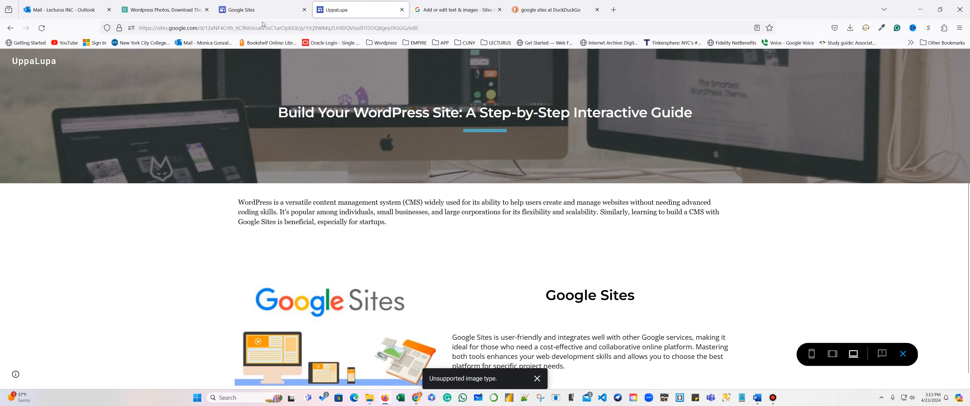
{"action": "left_click", "coordinate": [13, 30]}
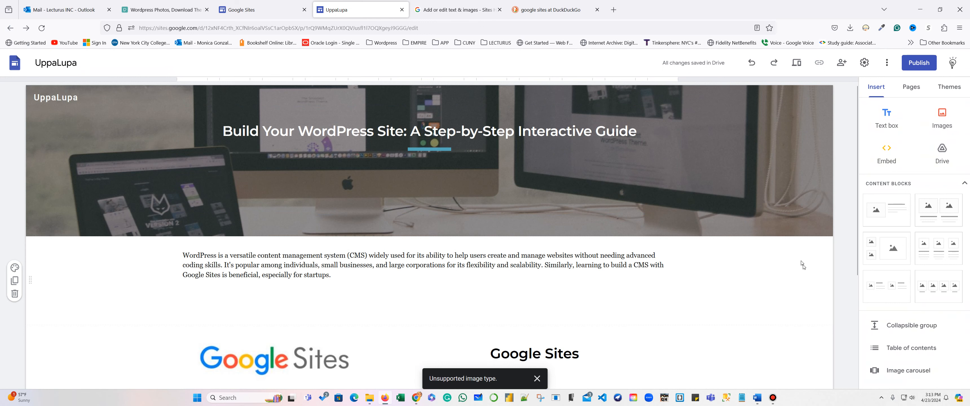
{"action": "left_click", "coordinate": [773, 400]}
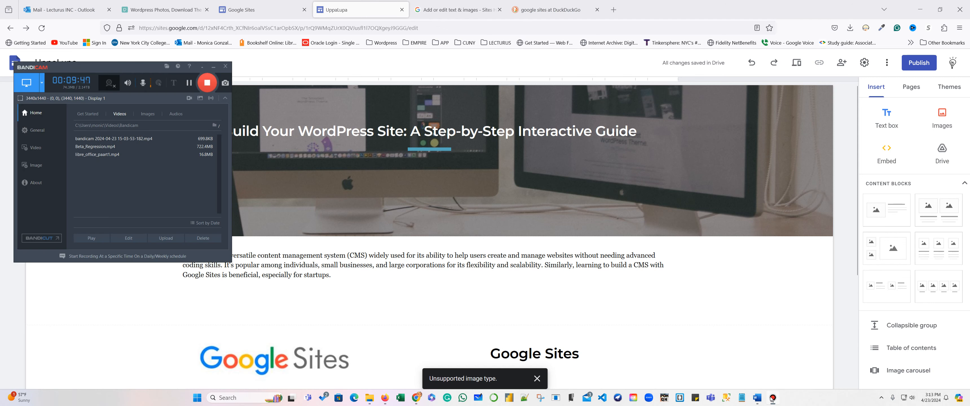